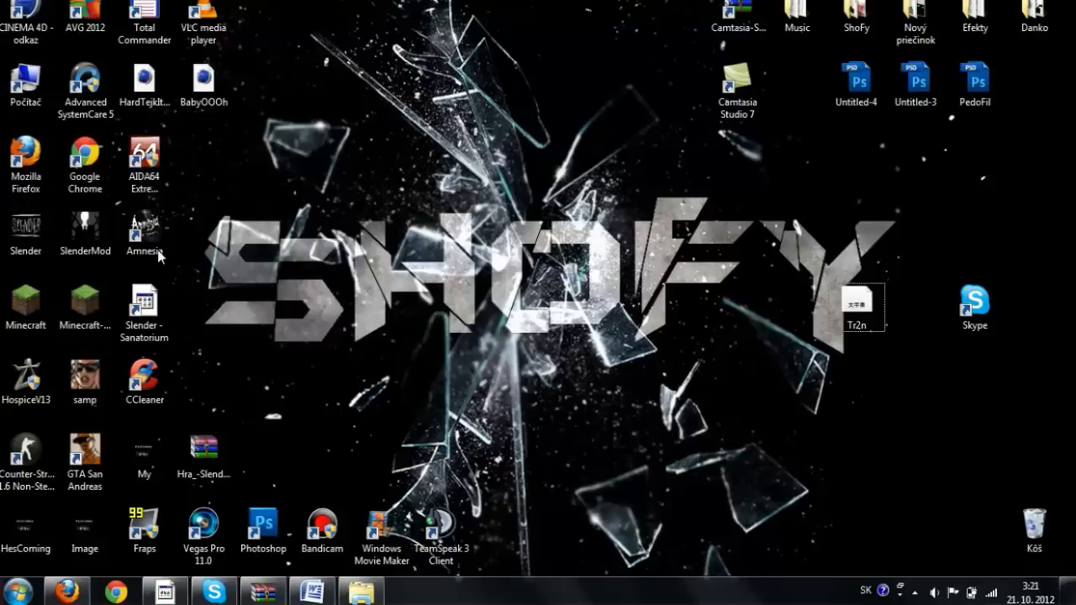
Switch to Firefox and open the dafont.com website
click(68, 591)
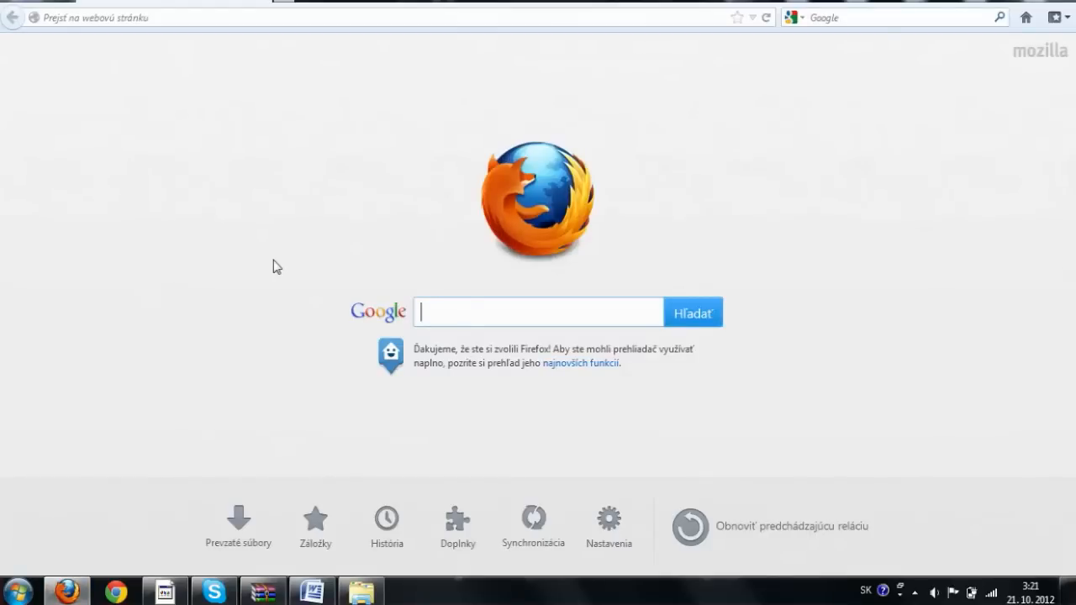
click(144, 18)
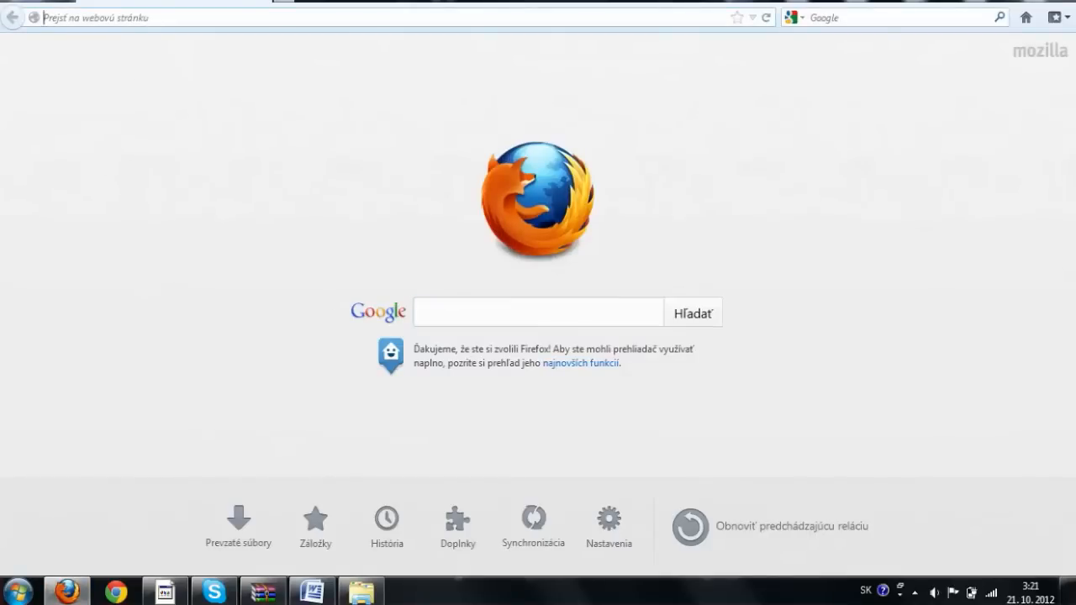
click(538, 312)
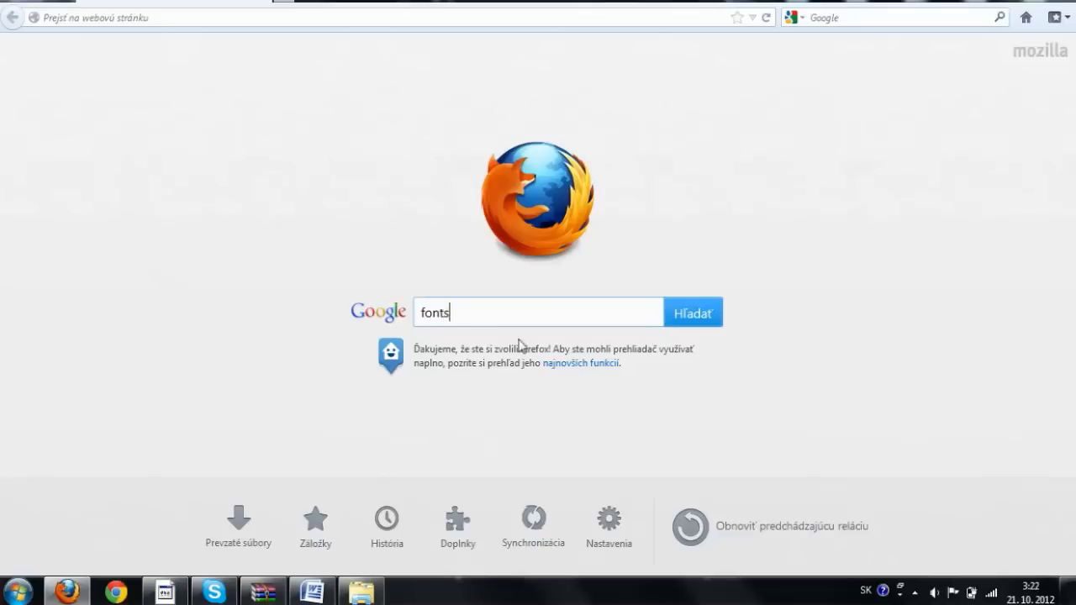
click(76, 18)
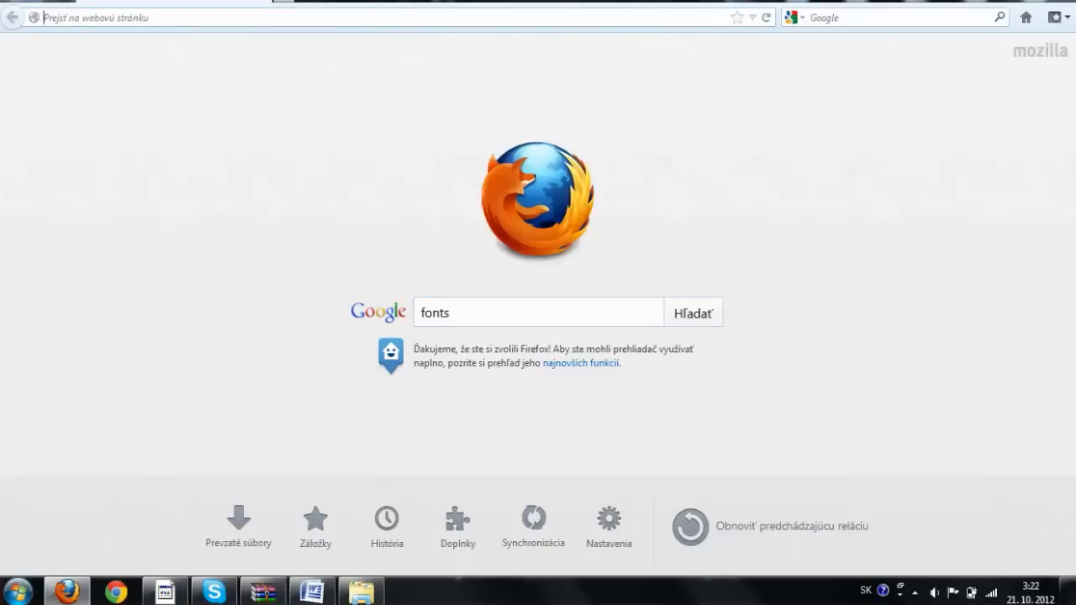
text(dafont)
key(Return)
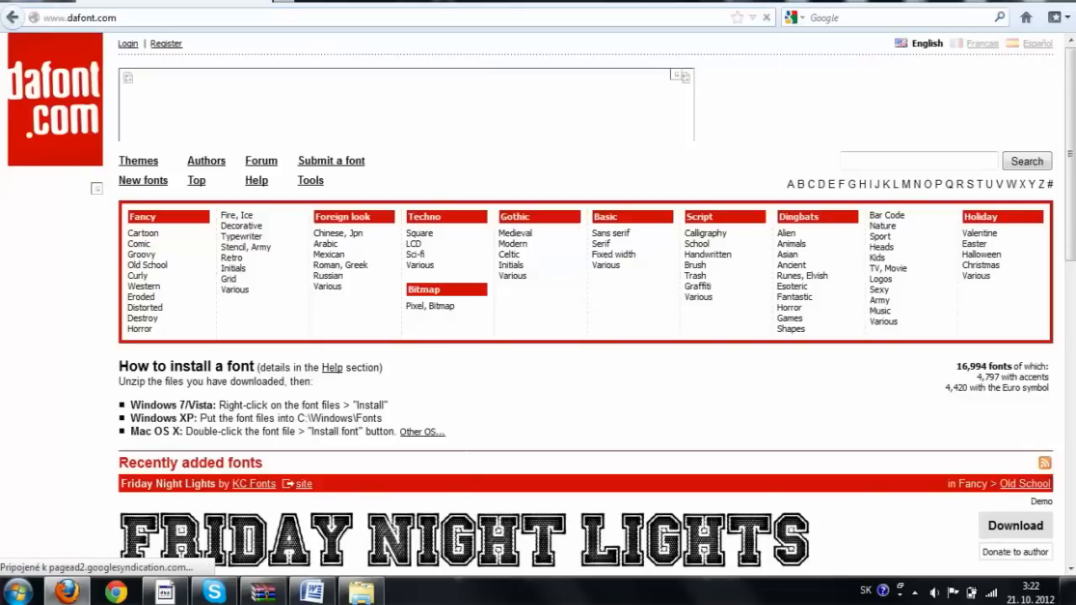
Look over the dafont home page and the fonts listed in the Techno > Sci-fi category
scroll(841, 504, down, 5)
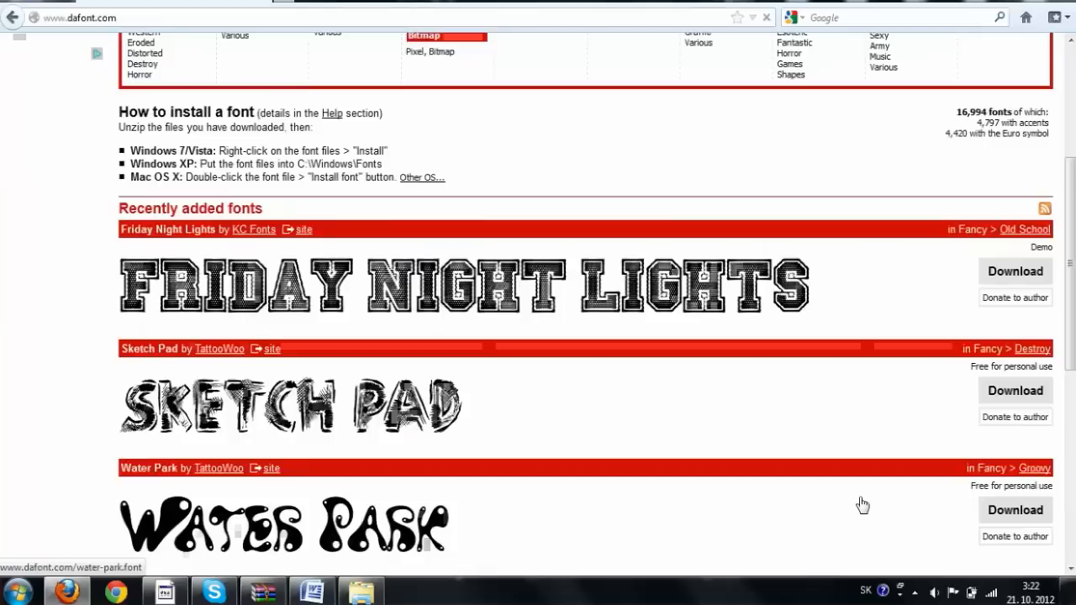
scroll(546, 319, up, 3)
scroll(516, 306, up, 2)
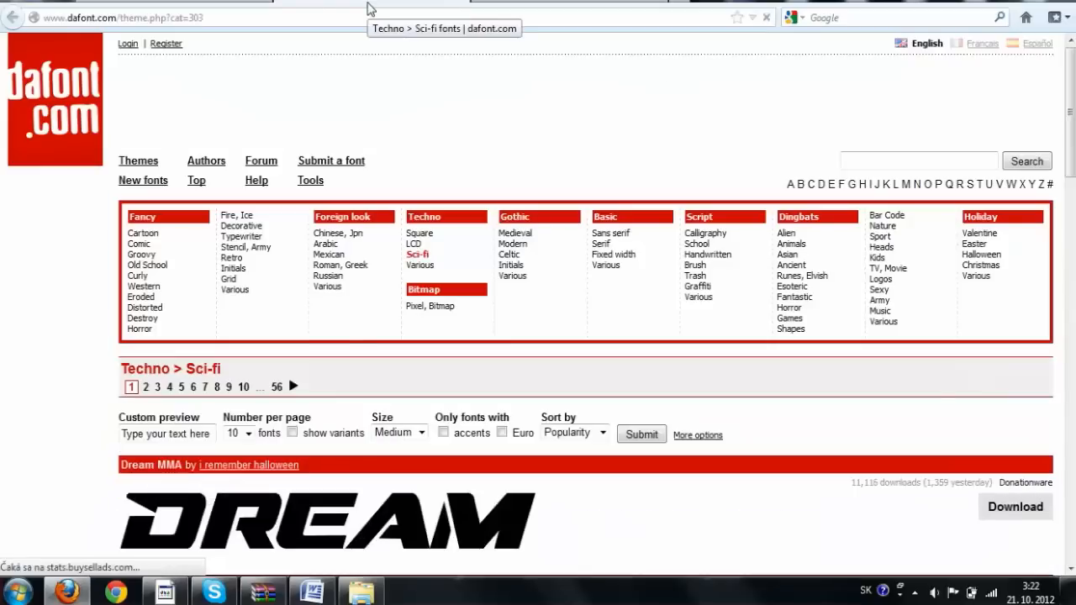
scroll(12, 415, down, 5)
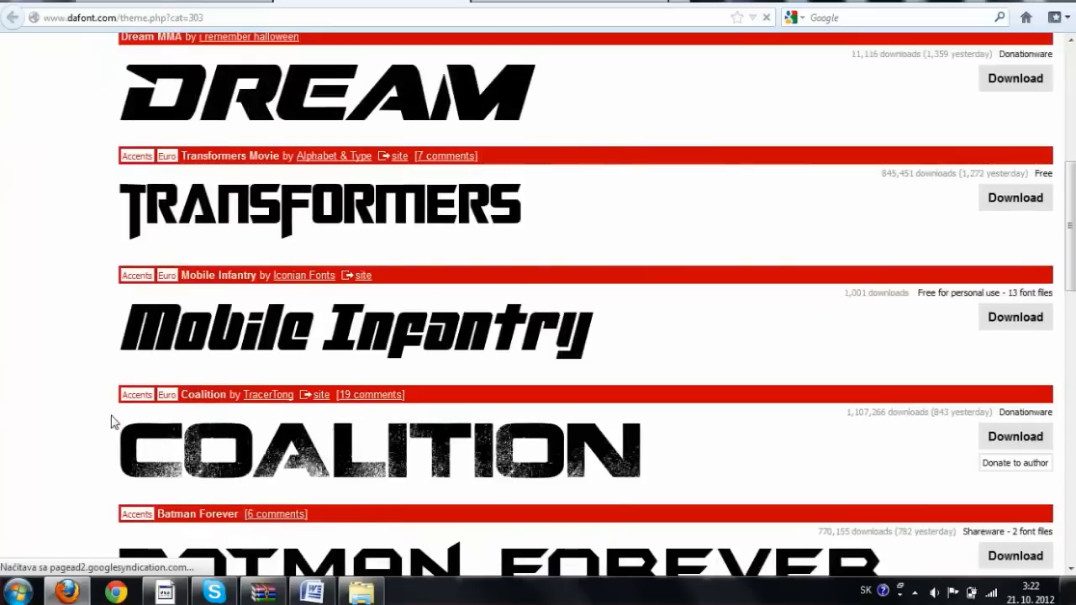
scroll(111, 422, down, 4)
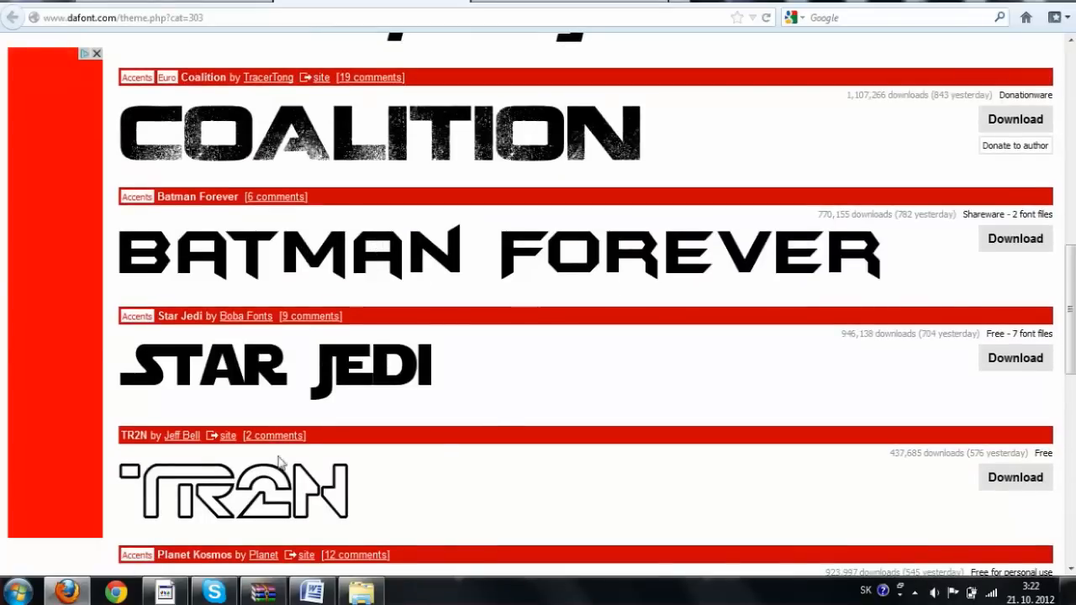
scroll(407, 361, down, 9)
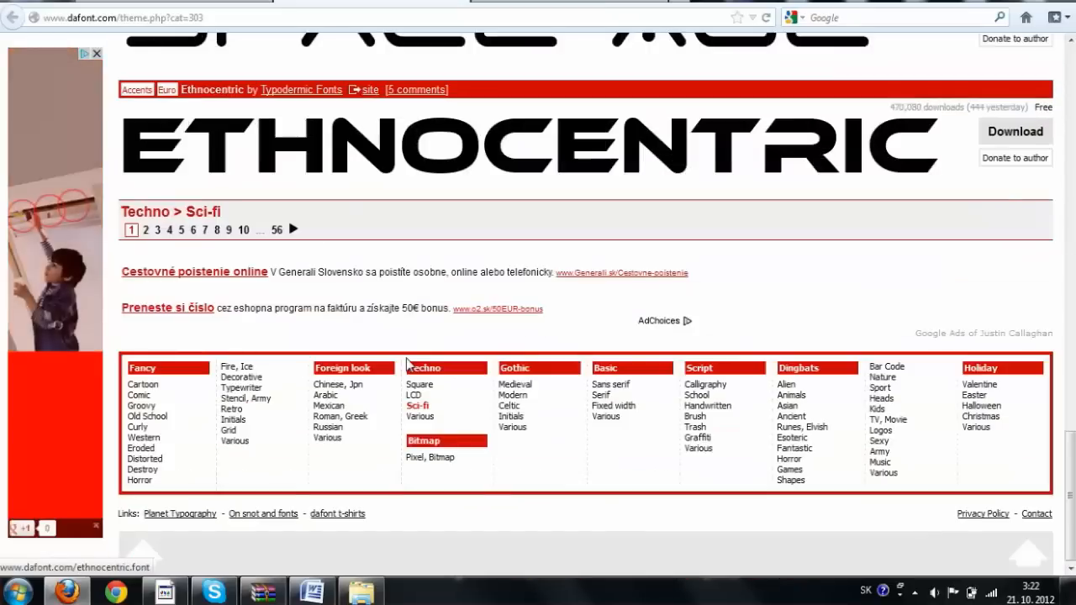
scroll(407, 362, up, 13)
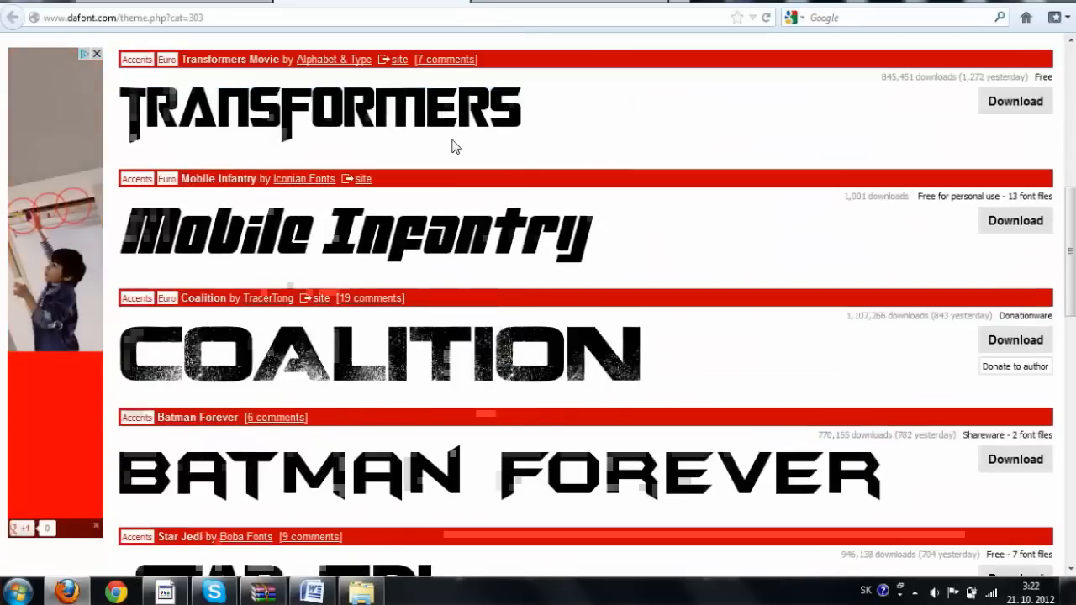
scroll(451, 147, up, 4)
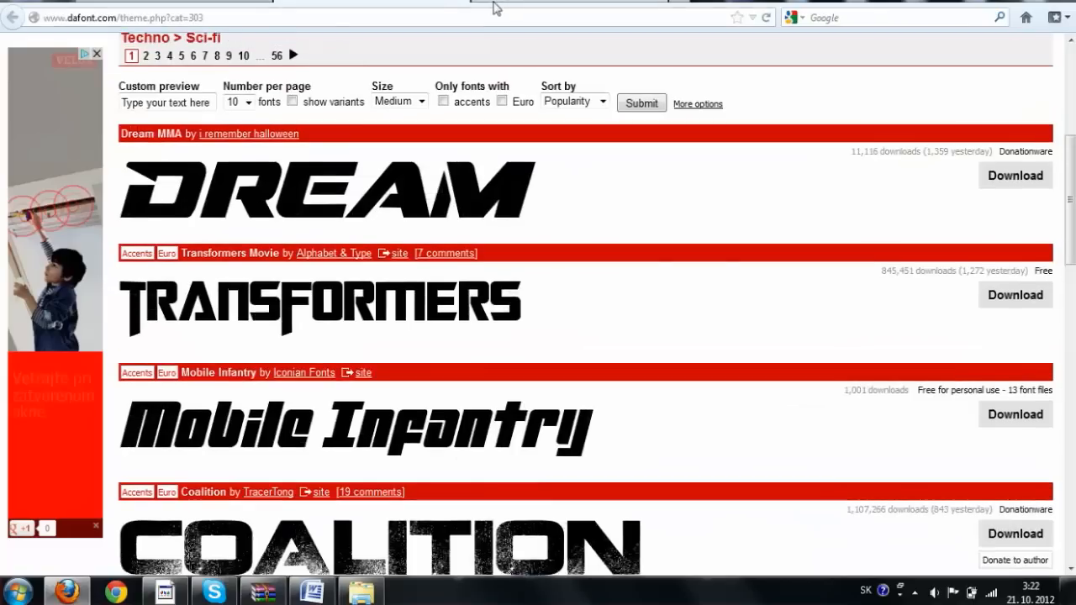
Look through the fonts listed in the Gothic > Modern category
click(496, 6)
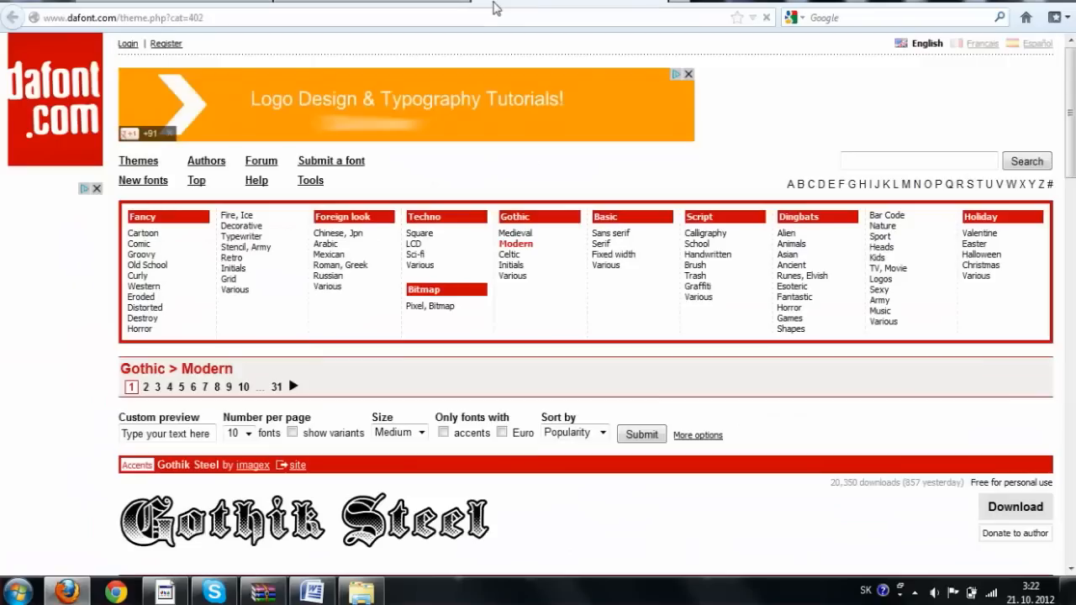
scroll(326, 262, down, 4)
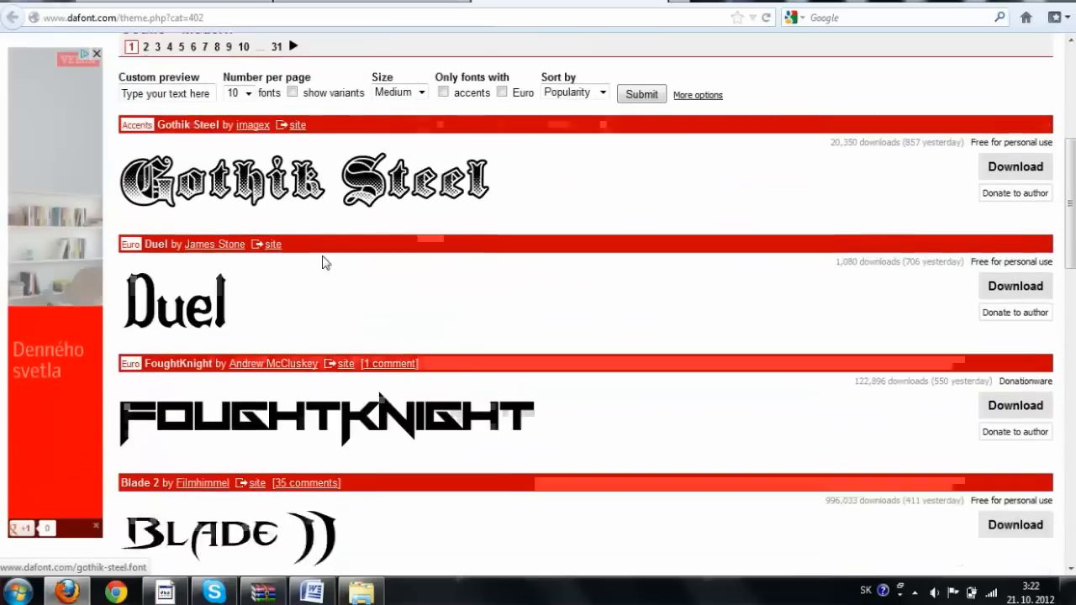
scroll(326, 262, down, 5)
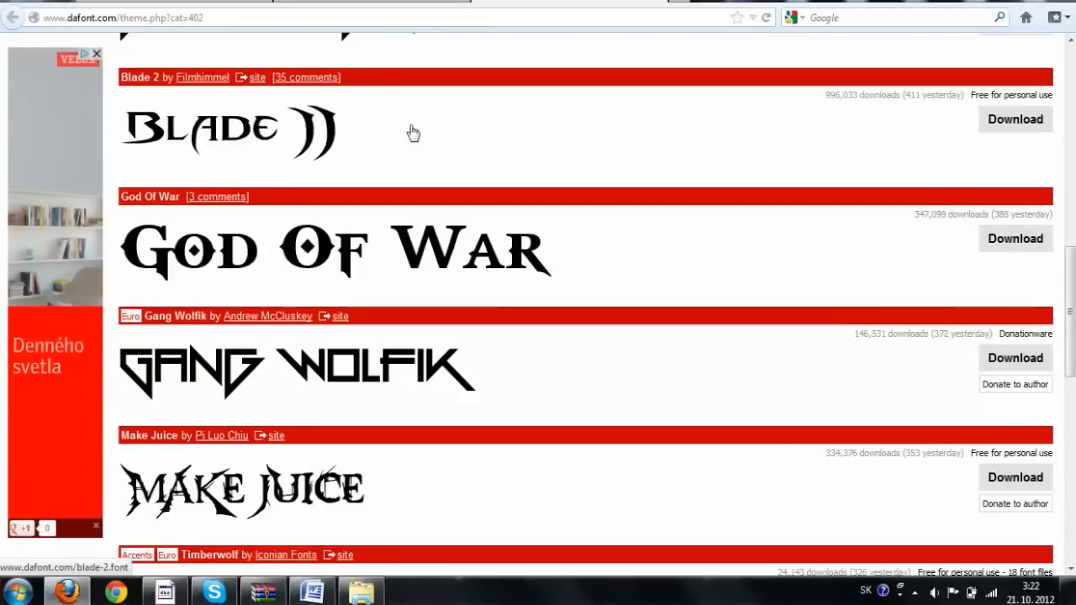
scroll(403, 142, down, 1)
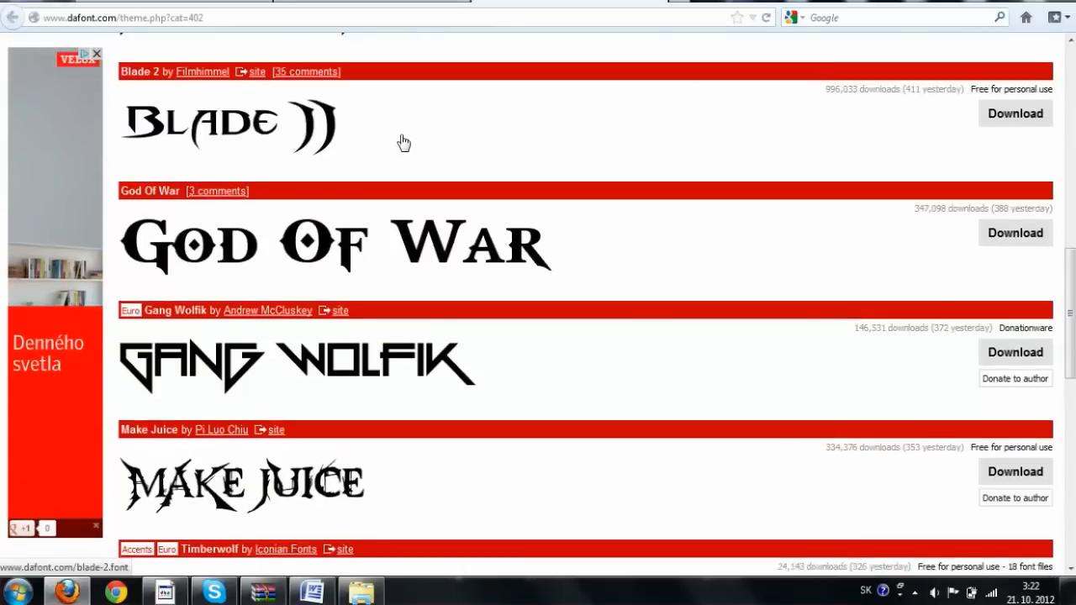
scroll(404, 142, down, 7)
Search dafont for "minecraft"
click(605, 549)
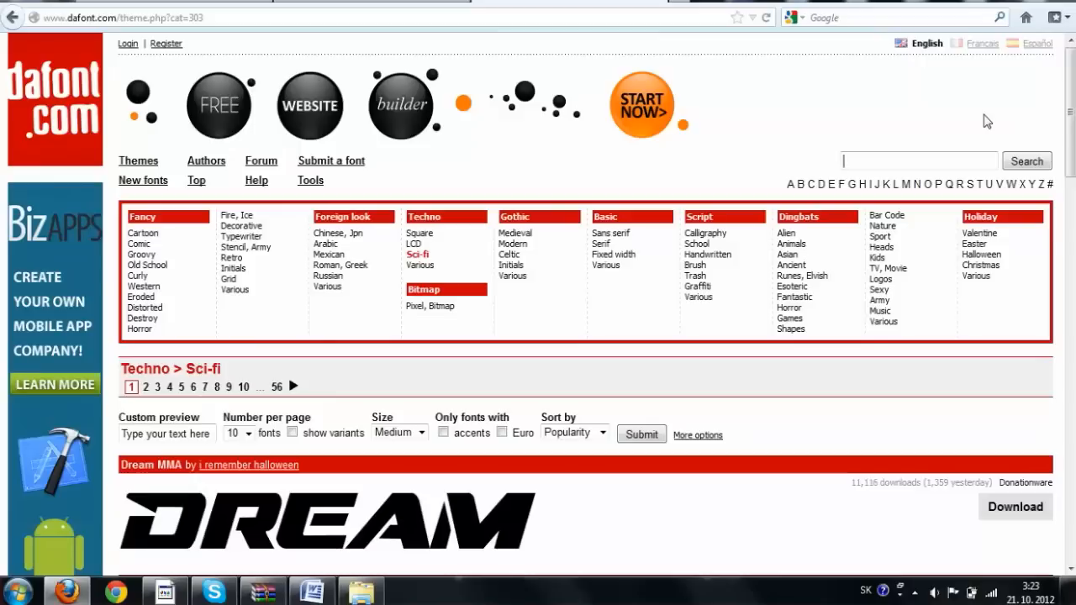
text(inecraf)
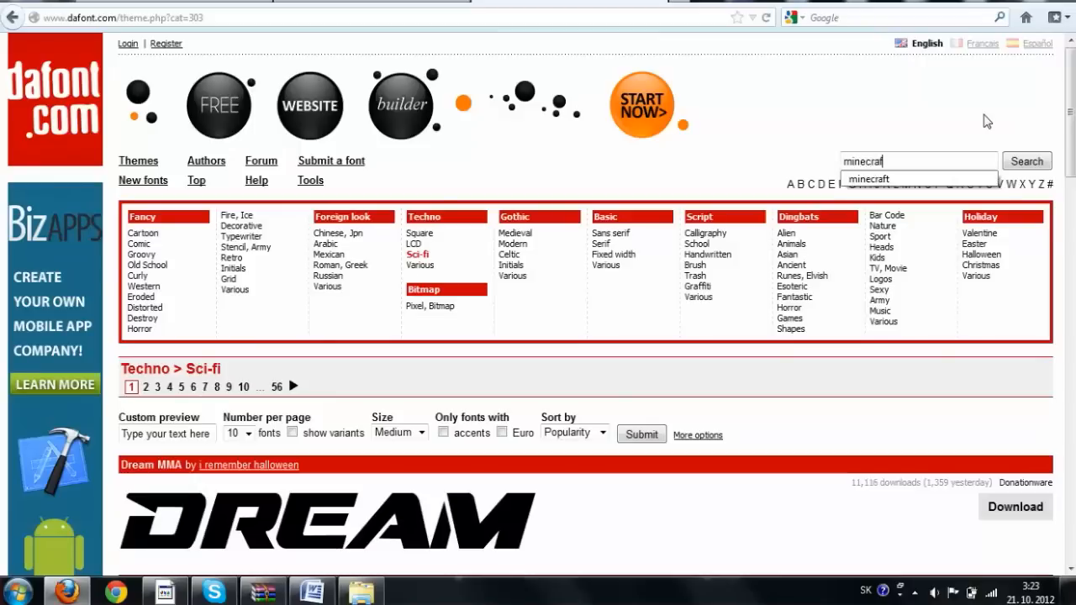
key(Return)
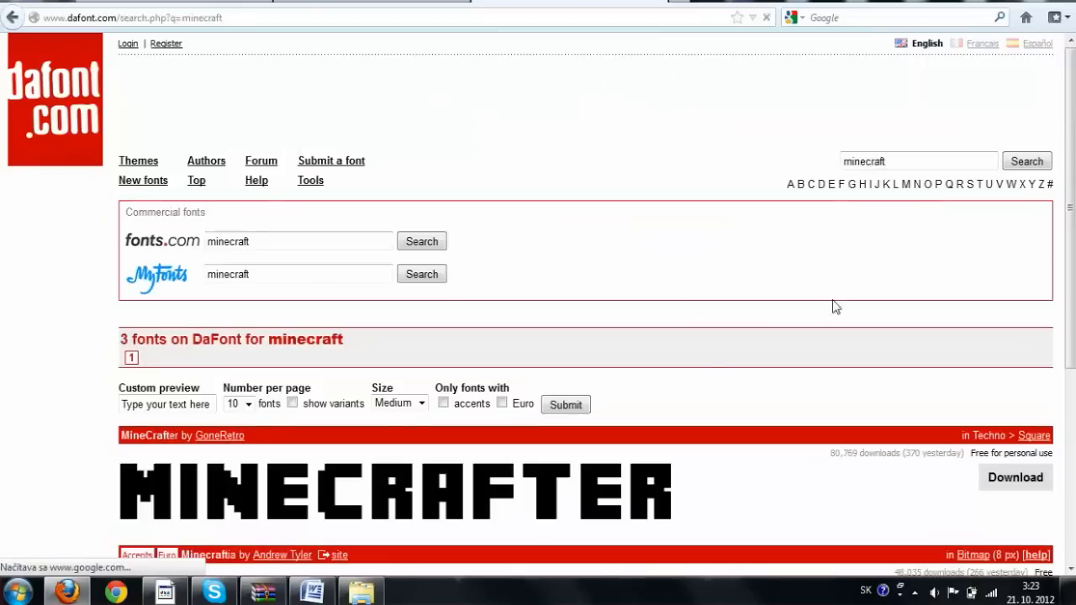
View the Minecraftia font's page from the search results and return to the results list
scroll(311, 355, down, 5)
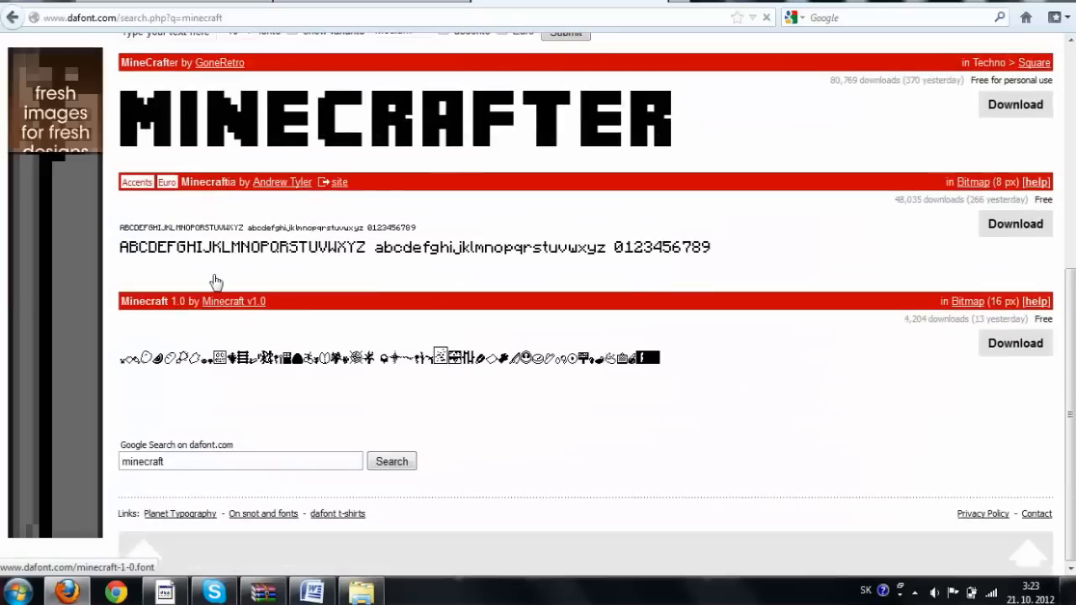
click(124, 269)
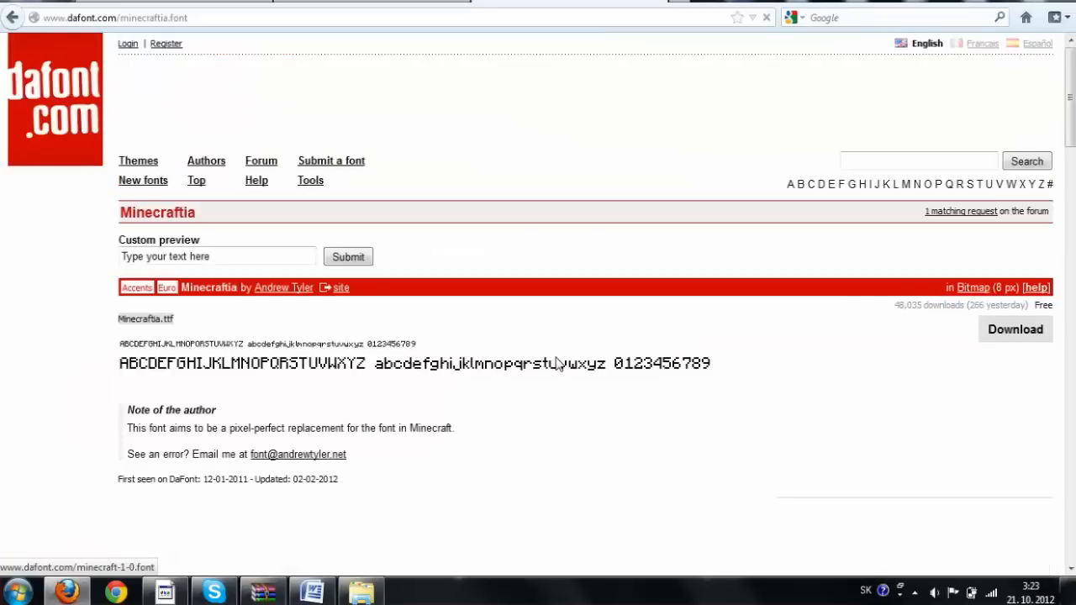
click(12, 17)
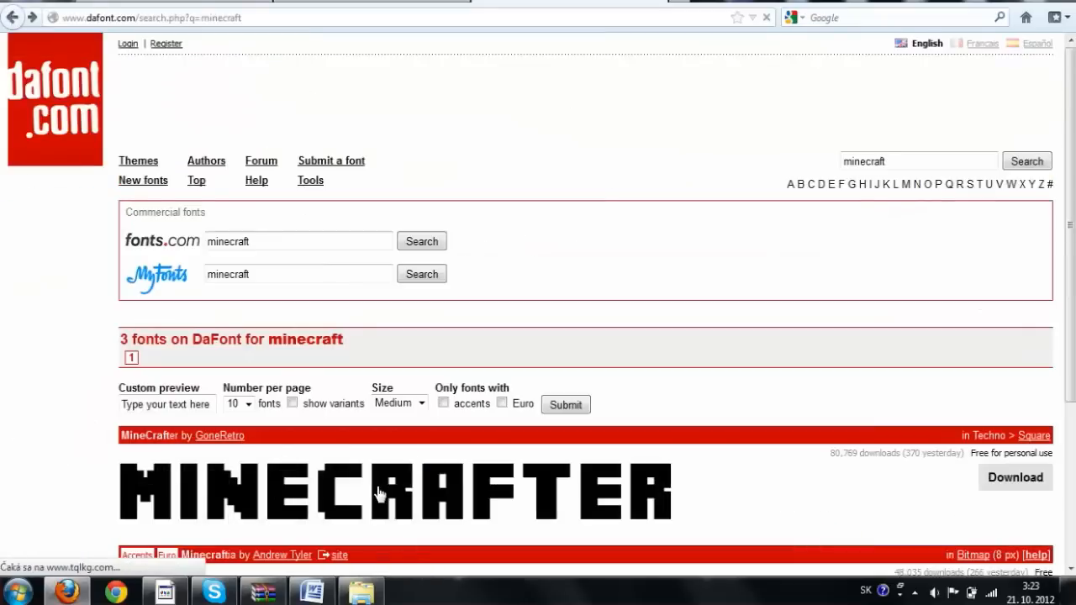
Open the MineCrafter font's page and preview the custom text "shofy" in that font
click(378, 496)
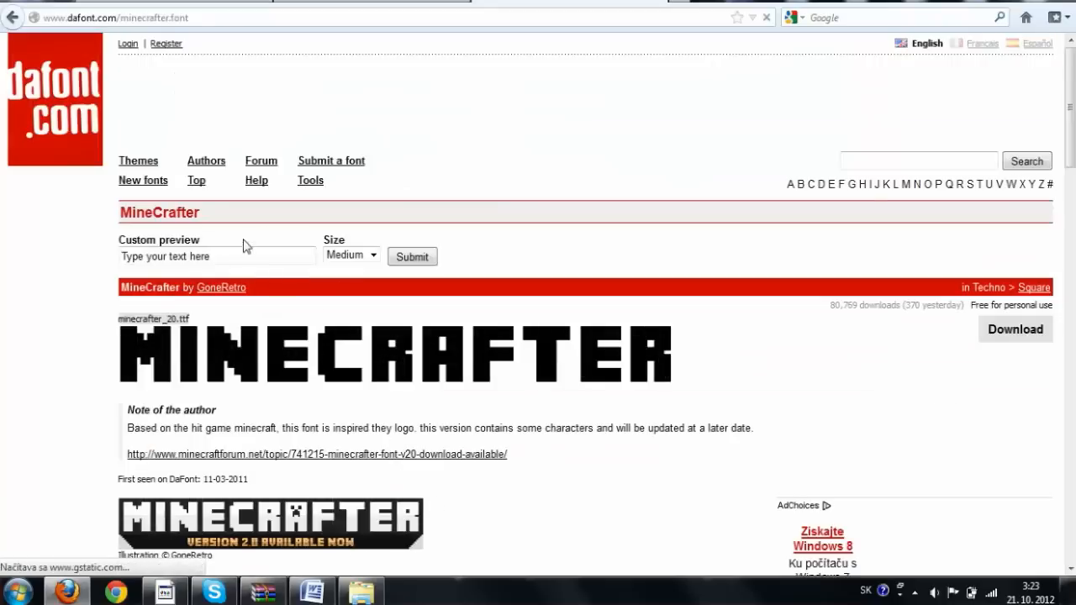
click(243, 254)
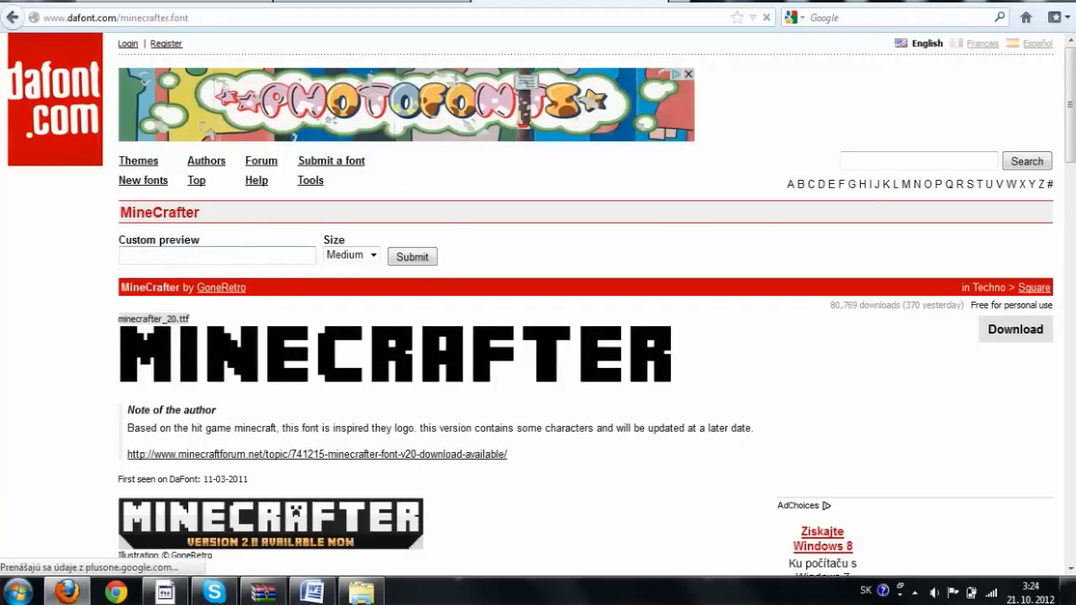
text(shofy)
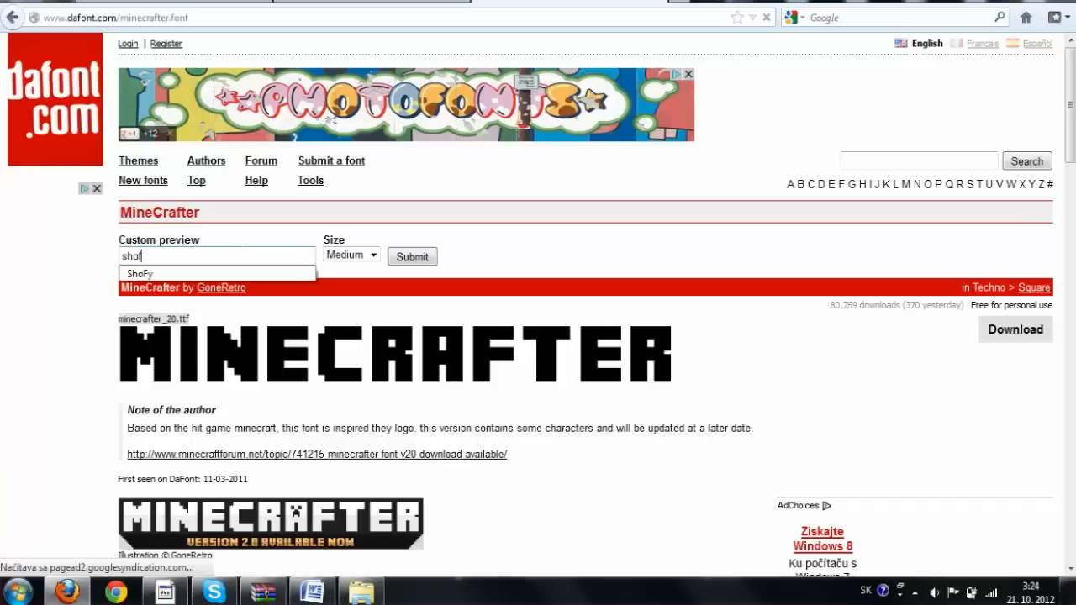
click(399, 259)
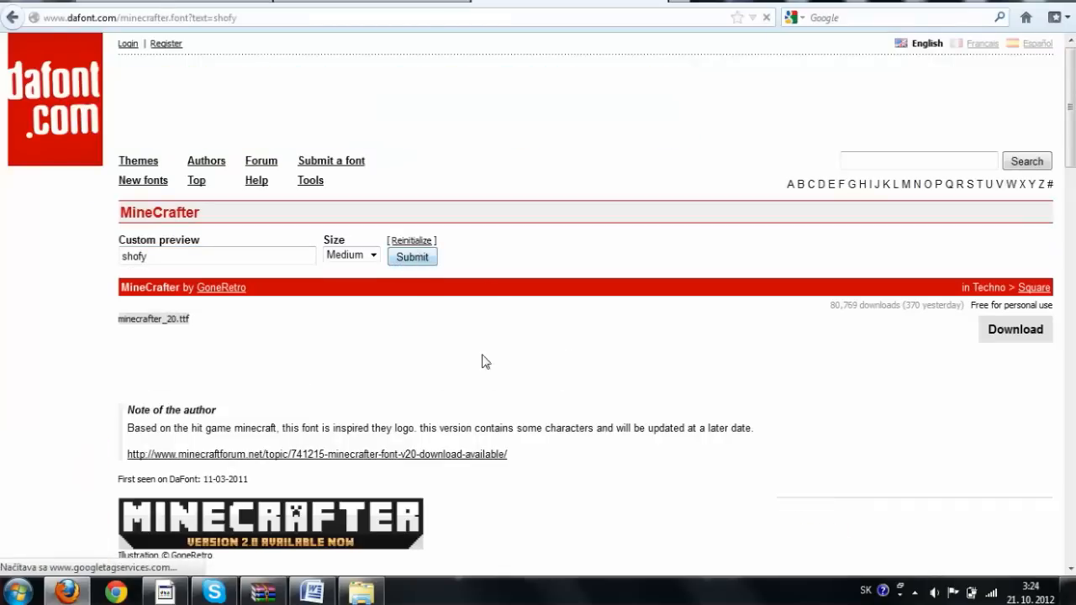
Check the MineCrafter font's preview and character set, and download the font by saving minecrafter.zip
scroll(511, 375, down, 2)
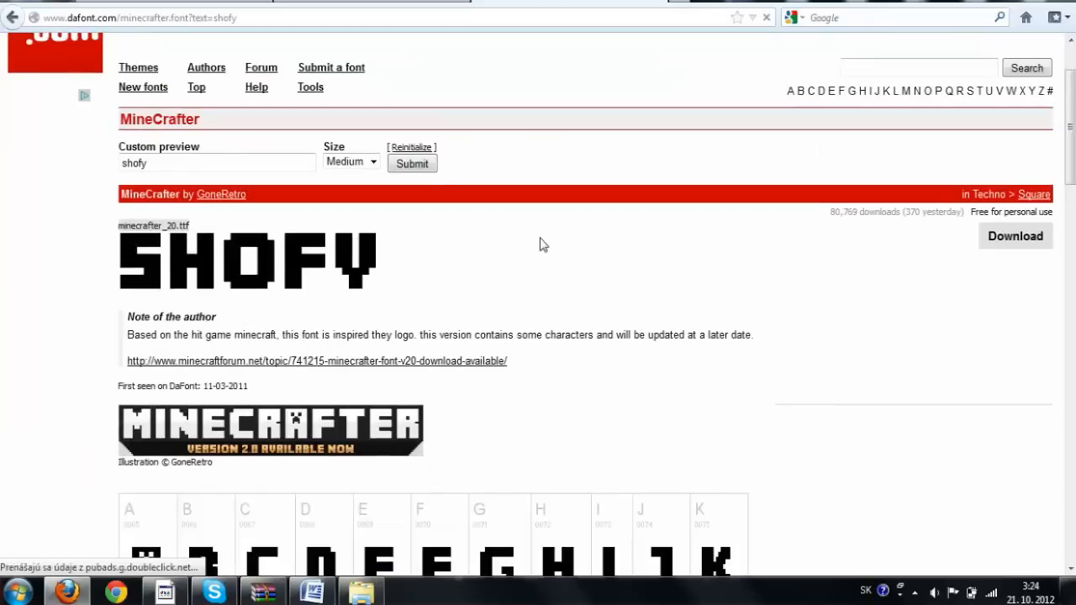
scroll(541, 242, down, 10)
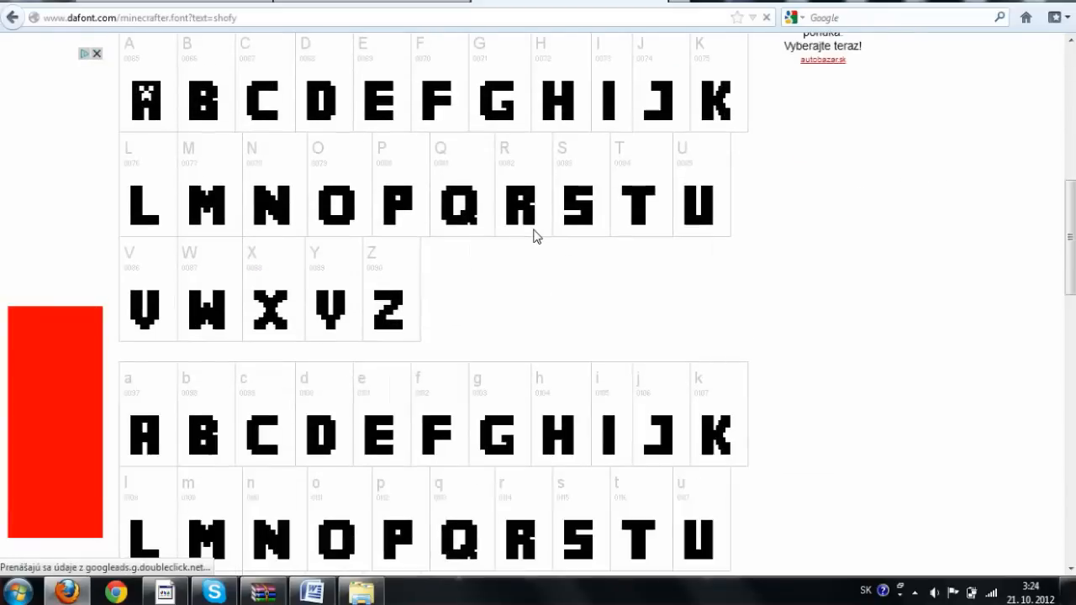
scroll(533, 237, down, 2)
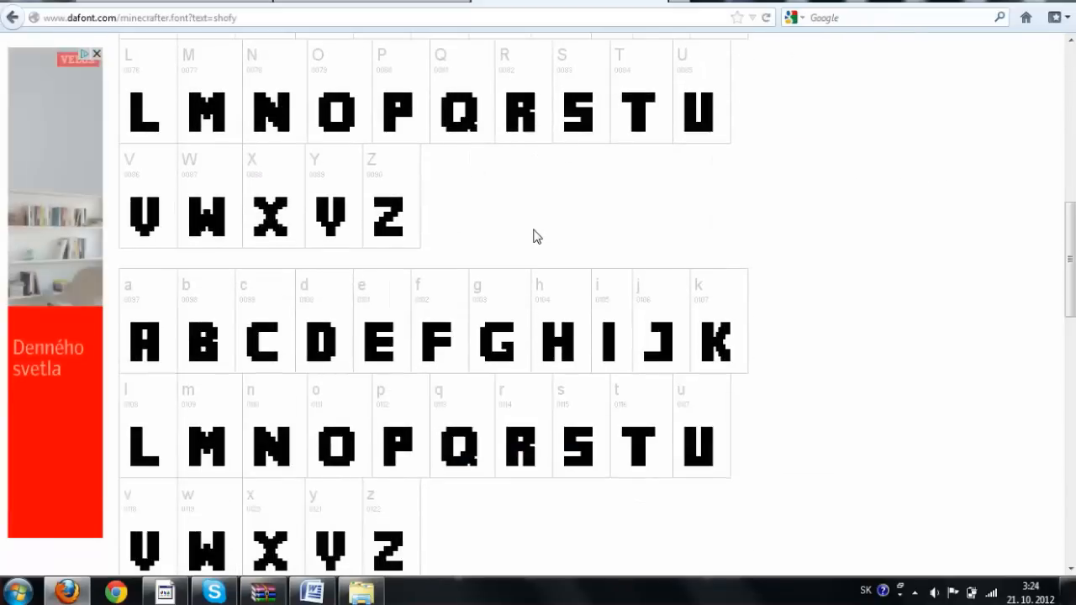
scroll(533, 236, up, 14)
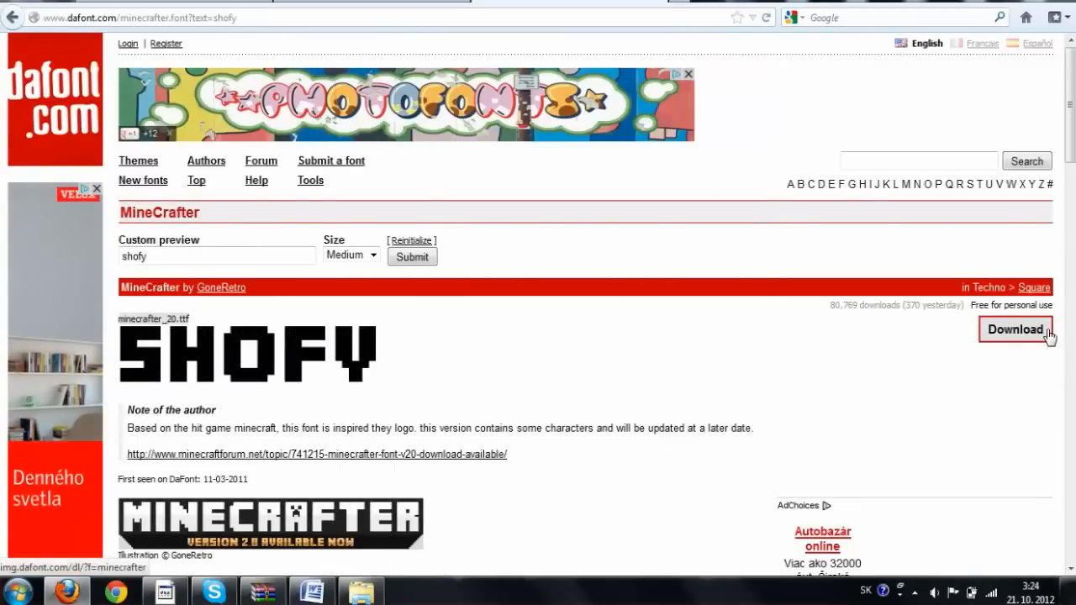
click(1047, 336)
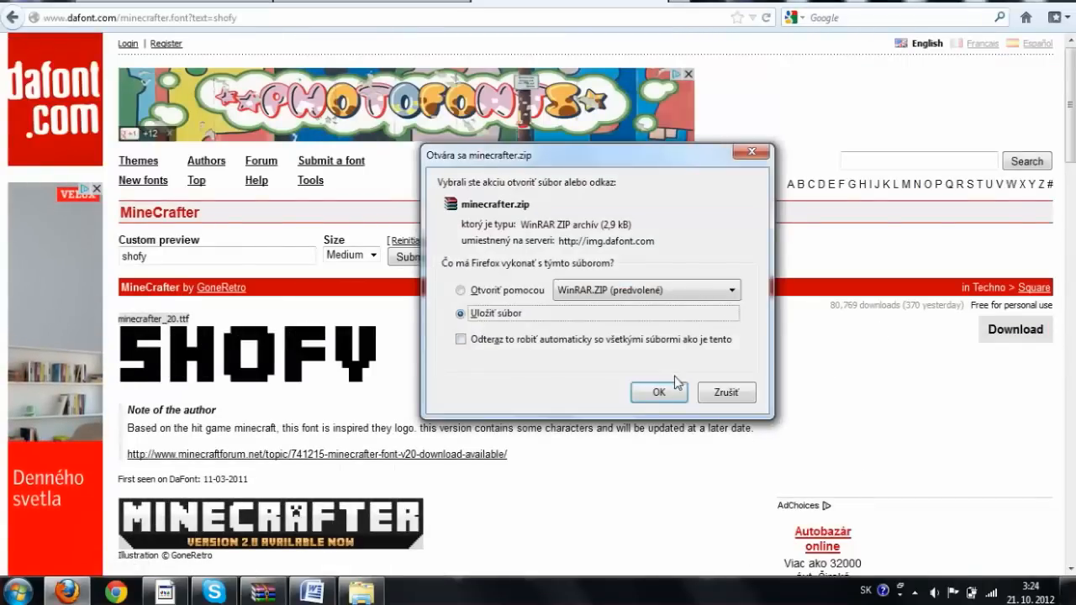
click(659, 391)
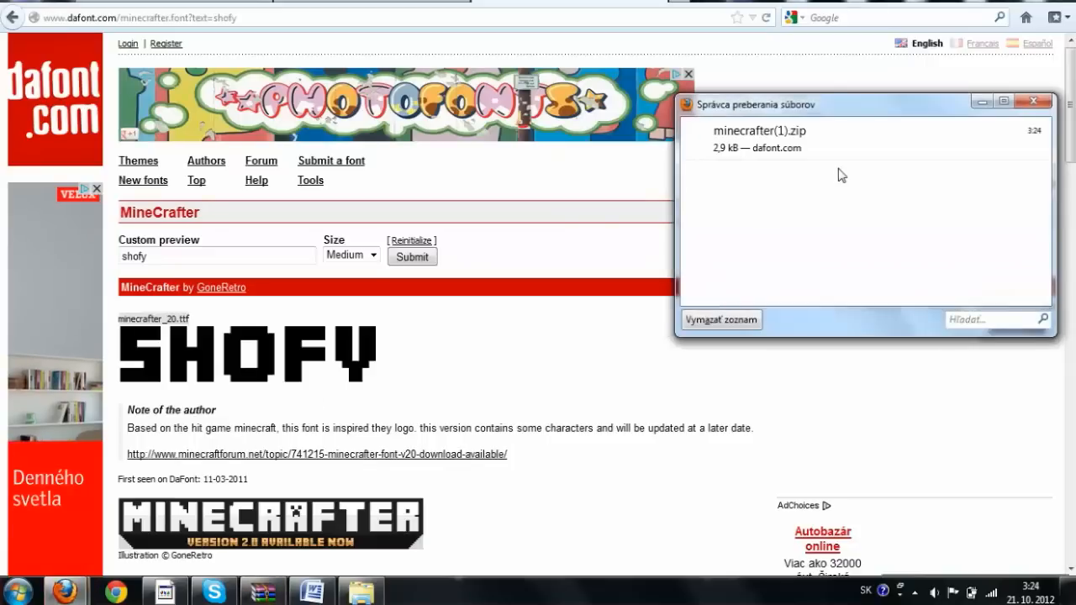
Open the downloaded minecrafter(1).zip archive from the download manager and minimize the manager window
double_click(780, 133)
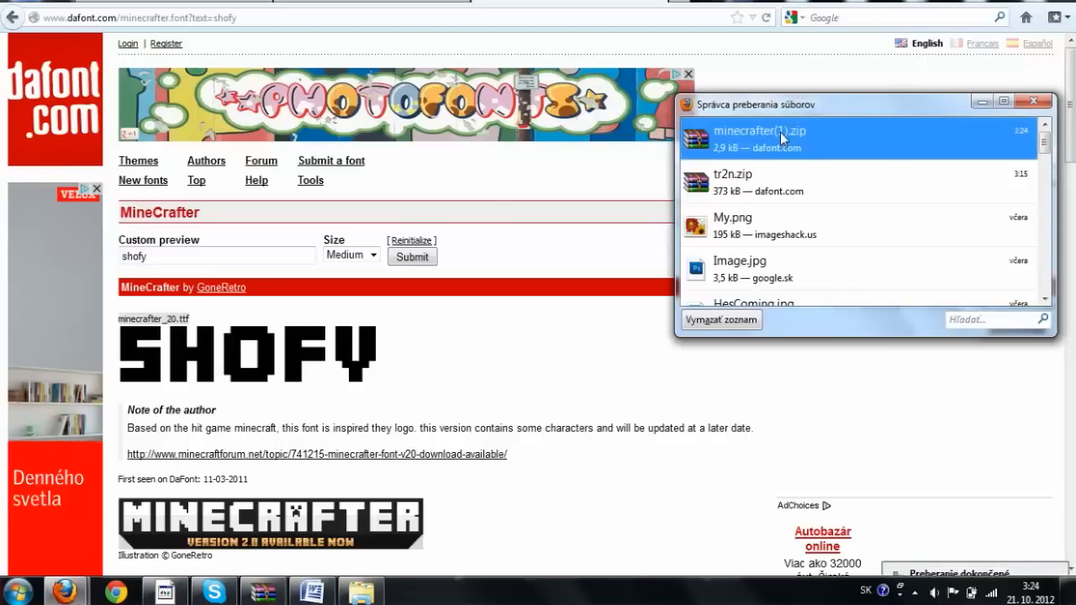
scroll(789, 160, down, 10)
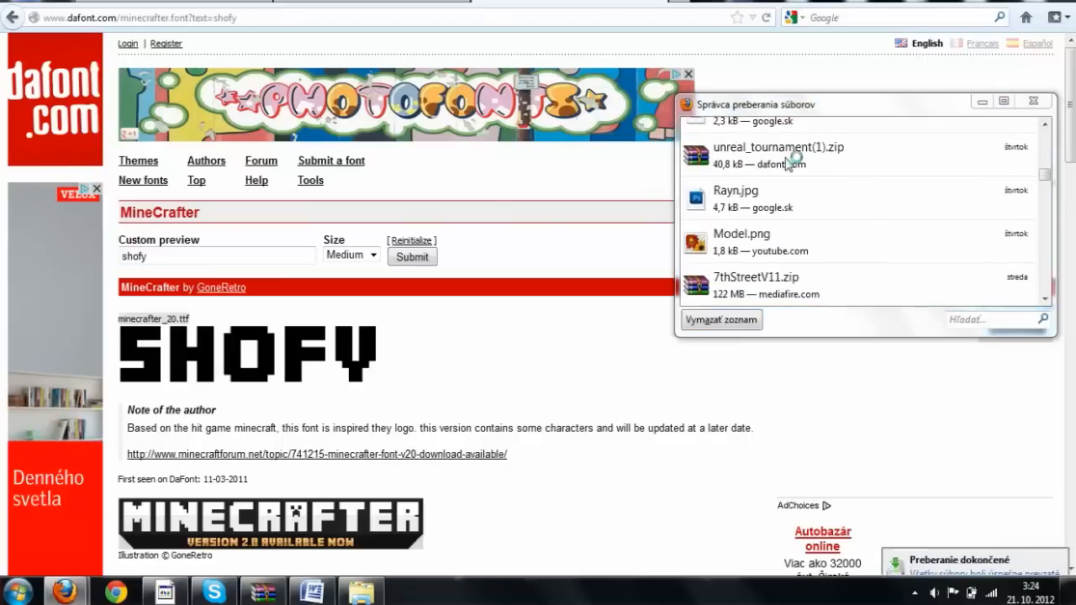
click(980, 102)
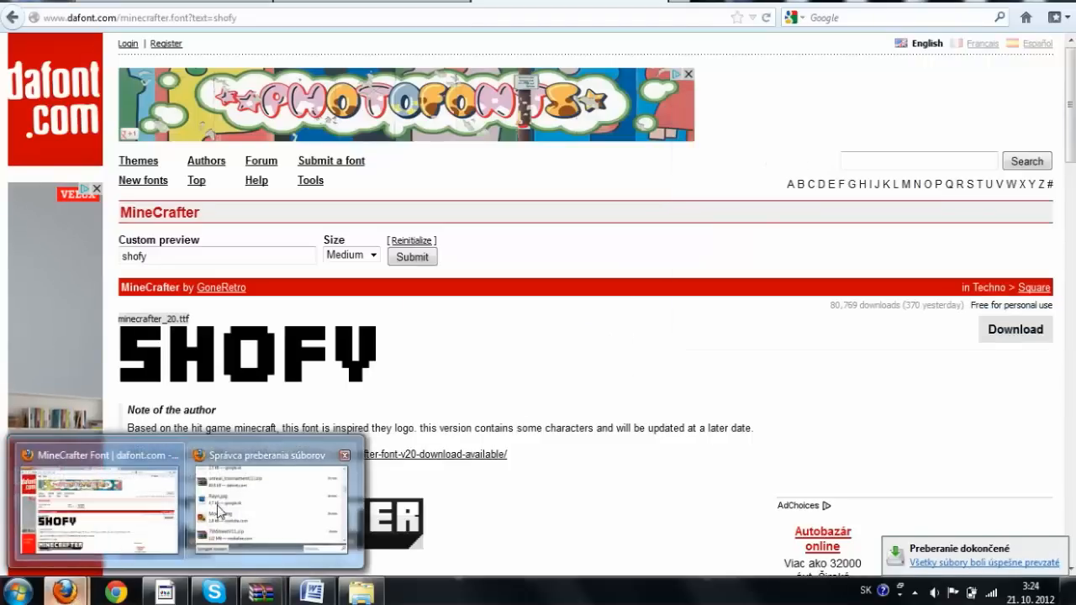
Close the browser window with the MineCrafter font page, including all its open tabs
mouse_move(254, 595)
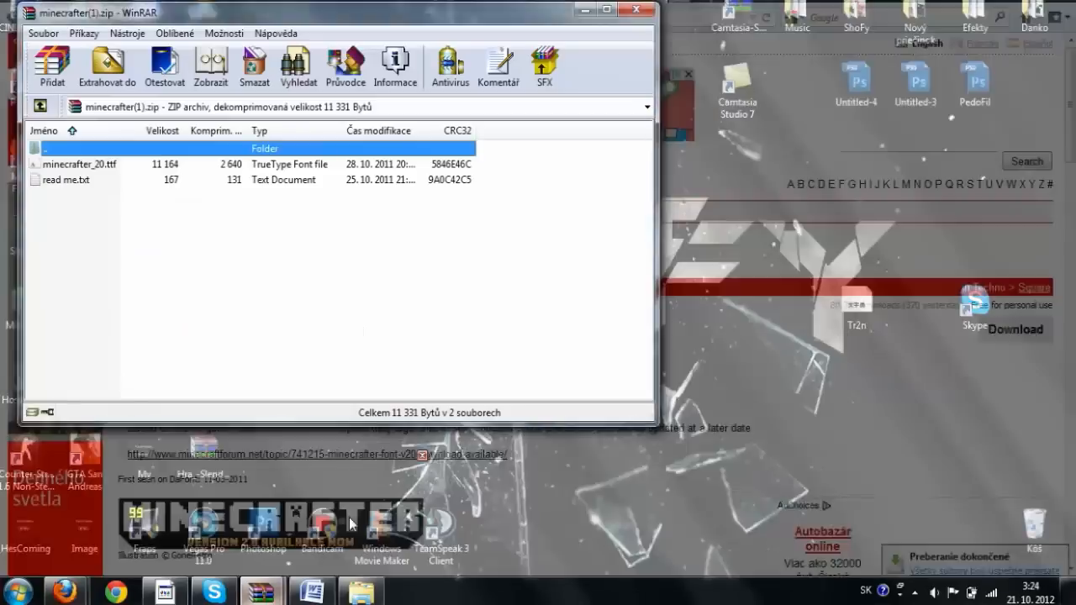
click(349, 517)
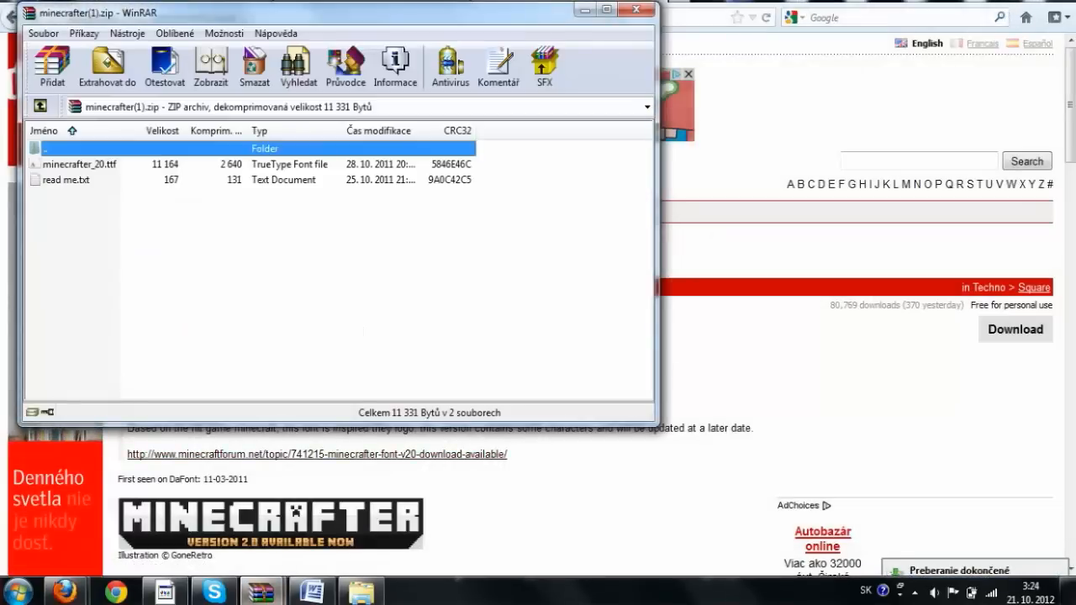
click(74, 592)
click(74, 591)
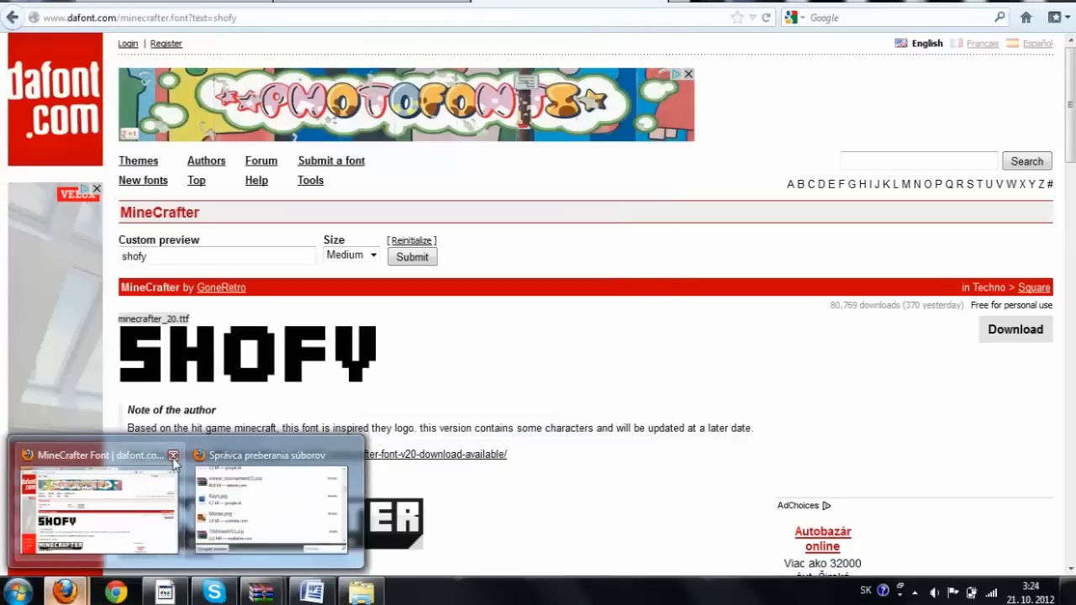
click(173, 457)
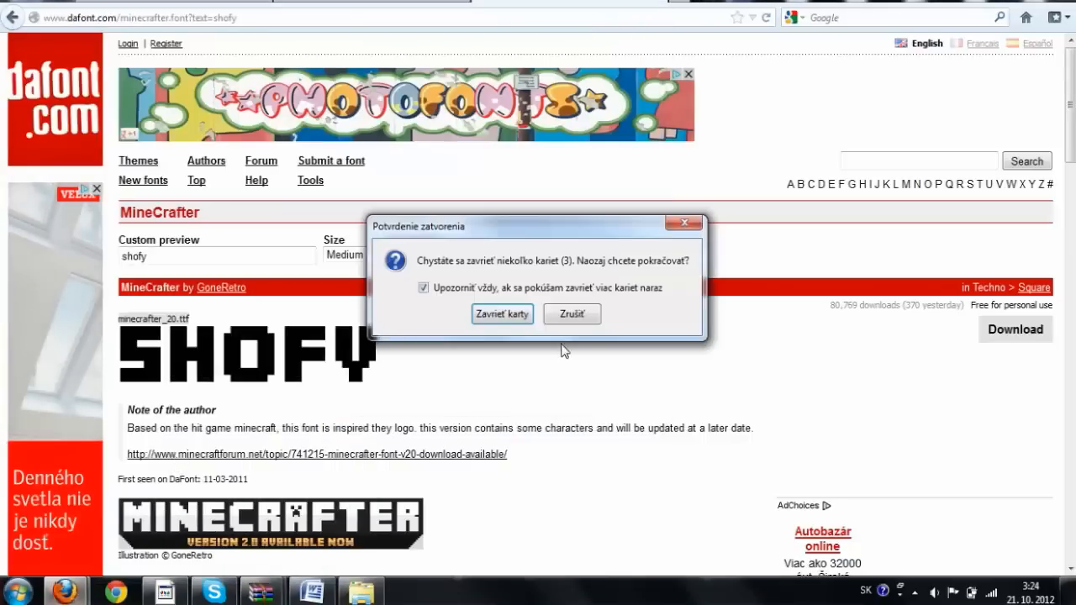
click(502, 317)
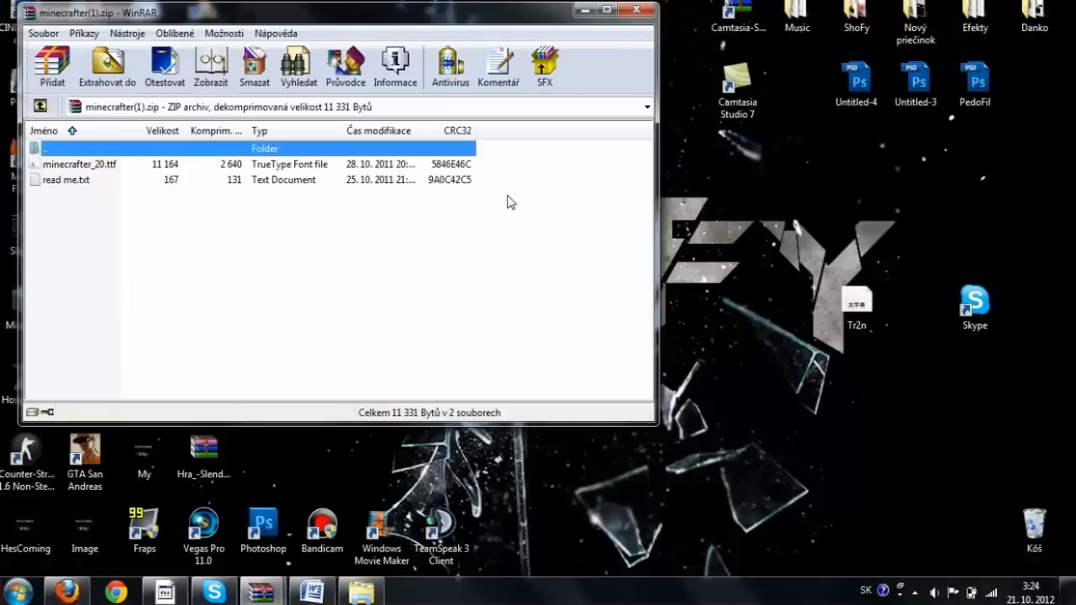
Extract minecrafter_20.ttf from the archive to the desktop and minimize the archive window
click(90, 165)
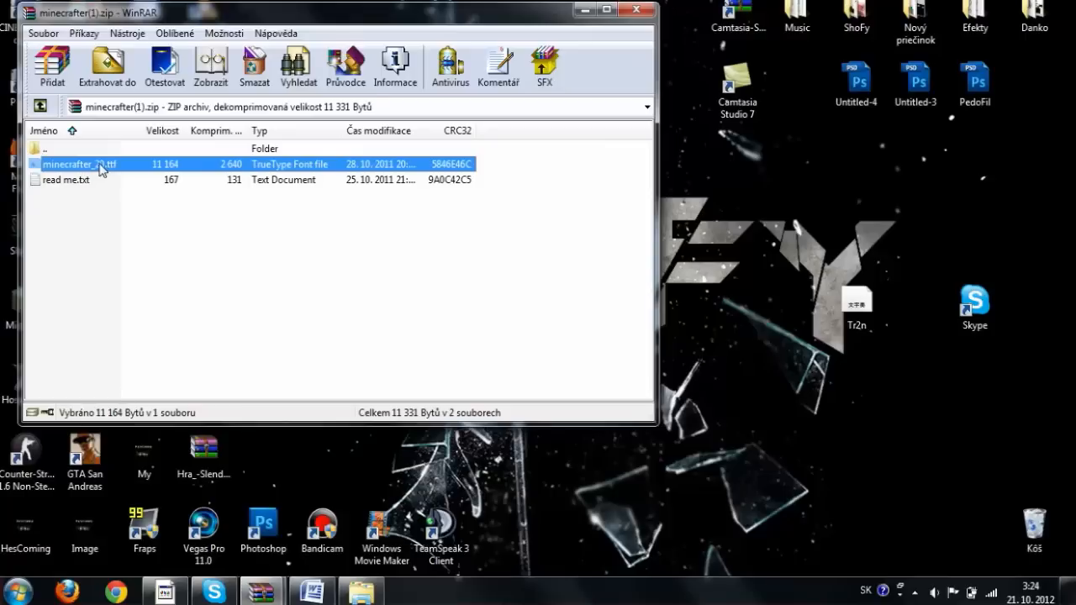
drag(633, 232, 804, 174)
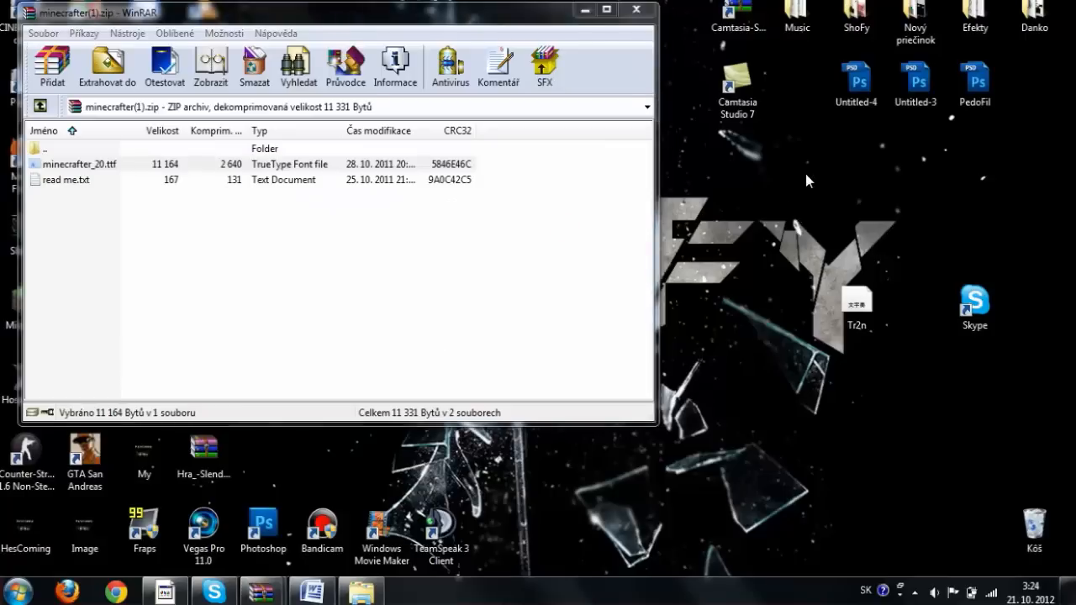
click(584, 12)
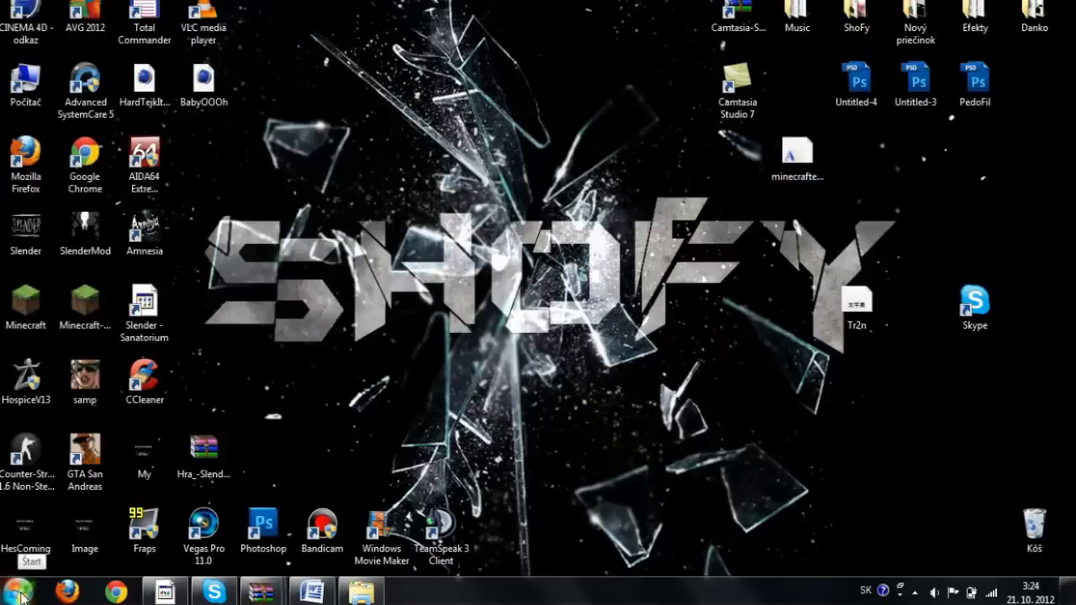
Install the minecrafter font file from the desktop by copying it into the C: drive's Windows\Fonts folder, and close the folder window
click(18, 590)
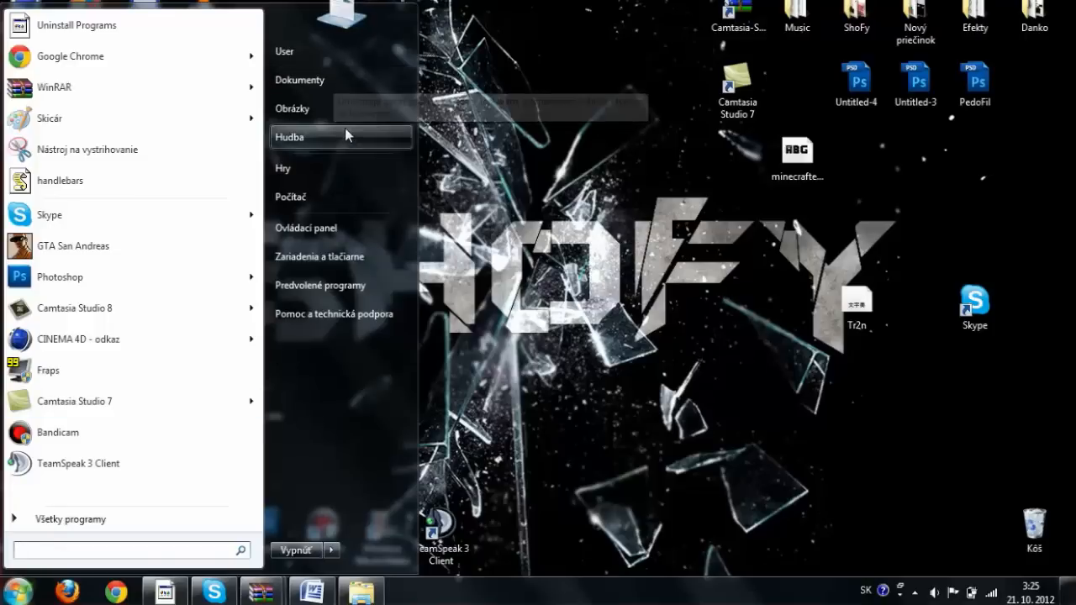
click(317, 194)
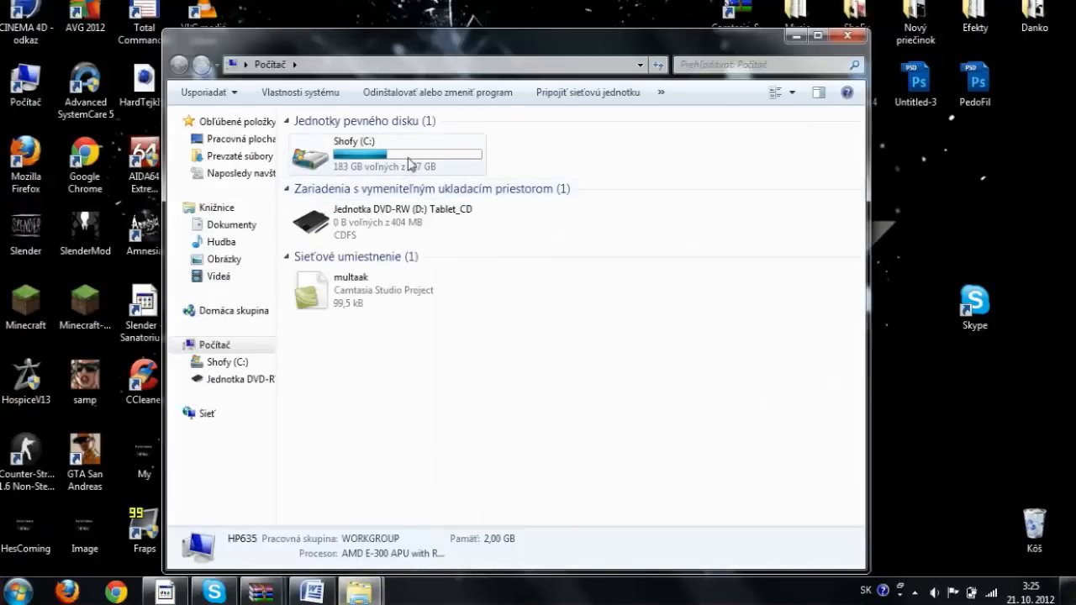
click(411, 162)
double_click(409, 161)
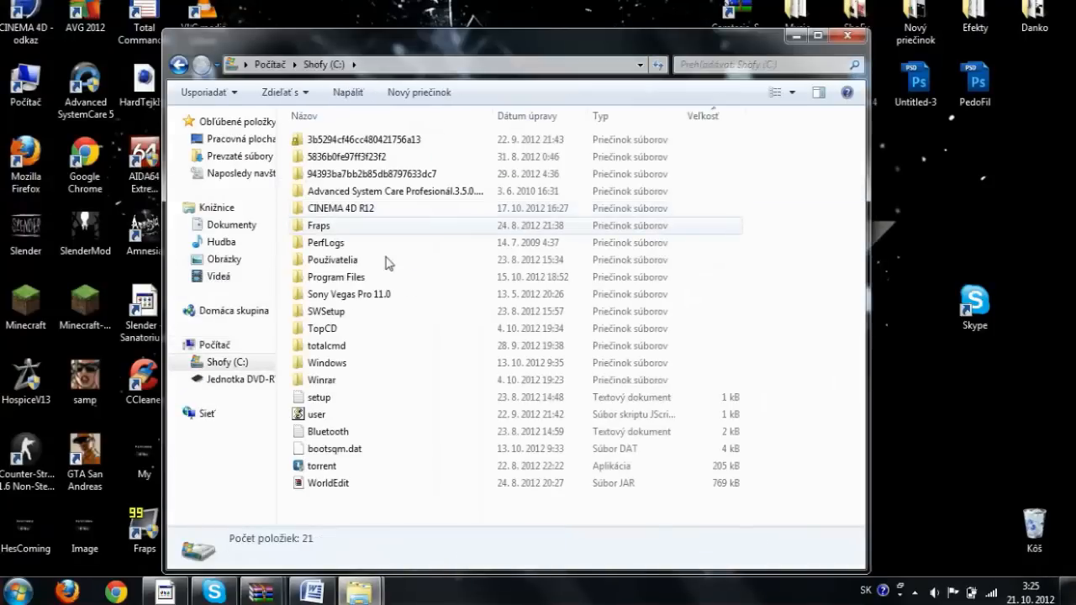
double_click(338, 365)
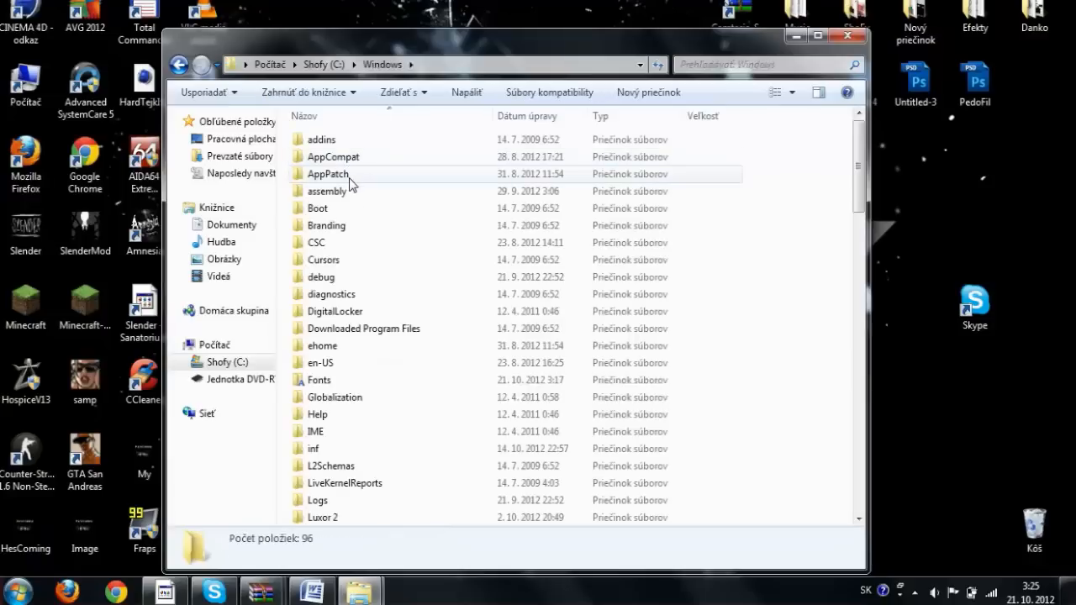
double_click(313, 379)
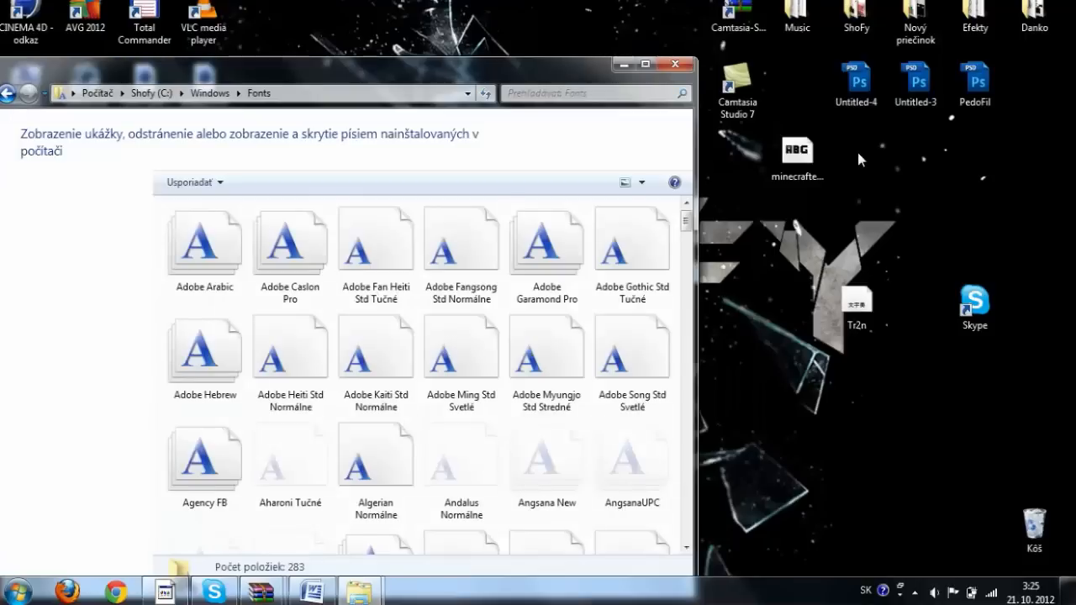
drag(797, 151, 505, 425)
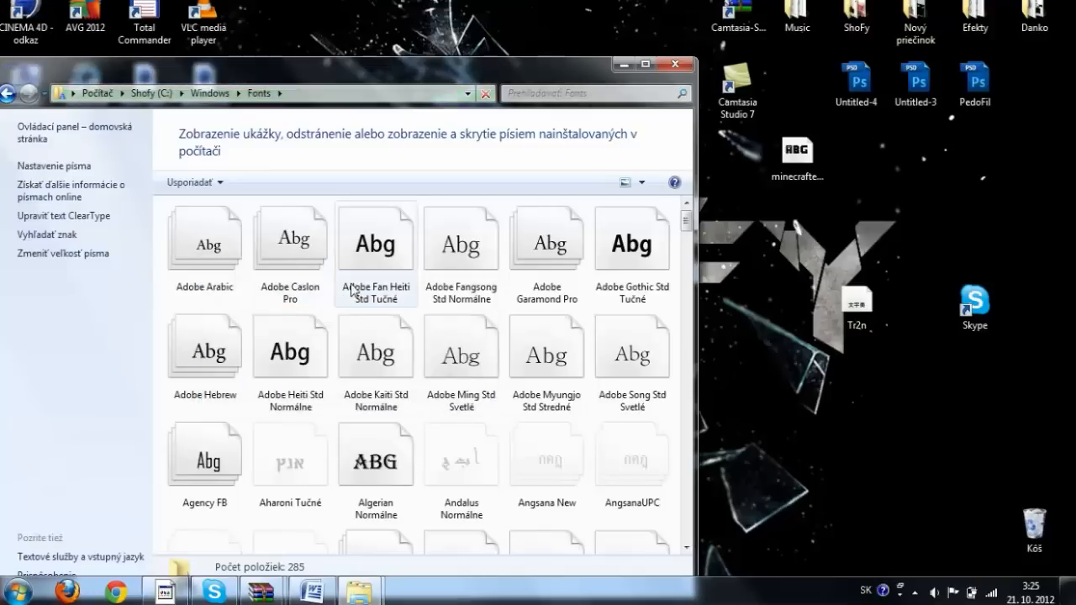
click(680, 68)
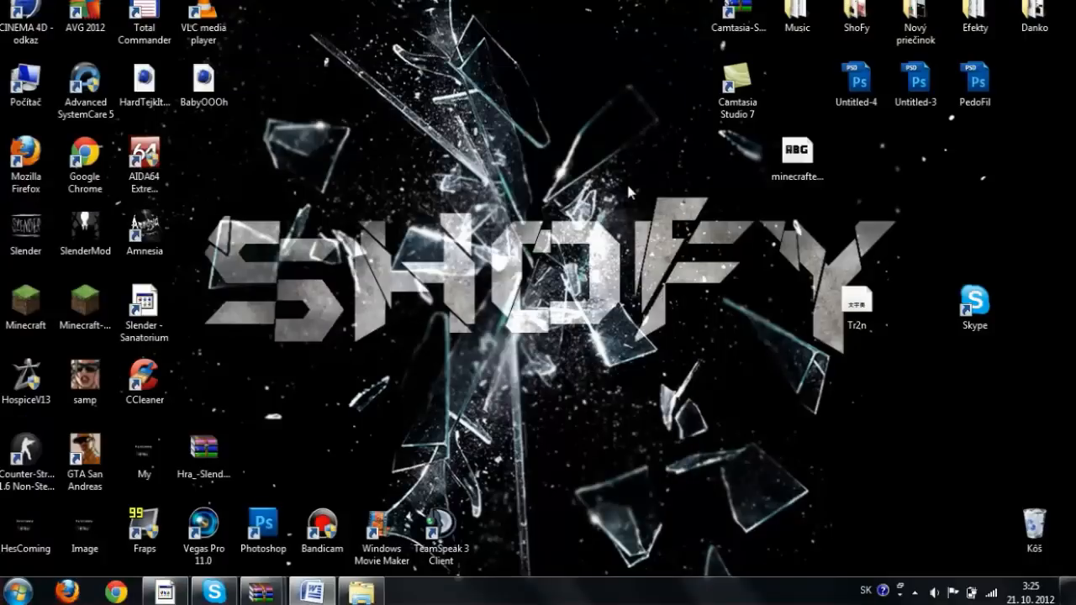
Switch to the blank Word document and set the text font to MineCrafter 2.0
click(312, 592)
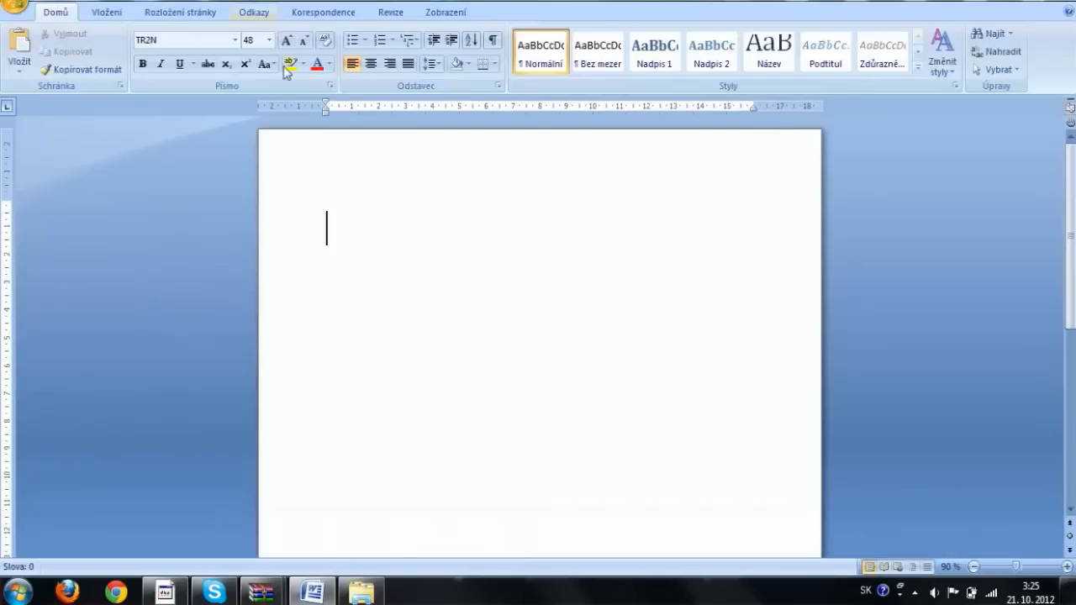
click(235, 39)
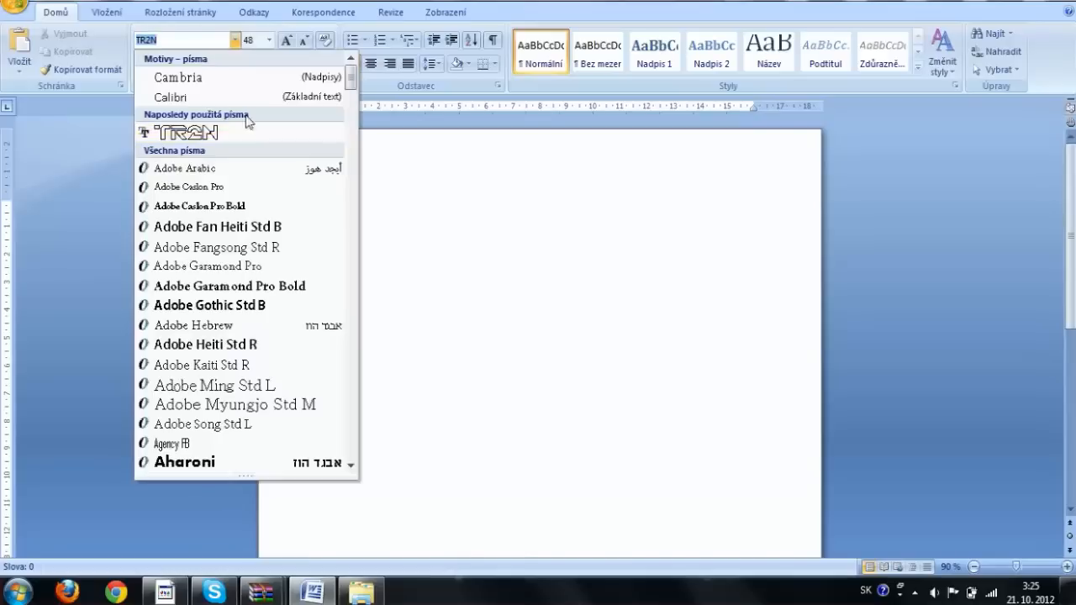
scroll(319, 143, down, 2)
text(M)
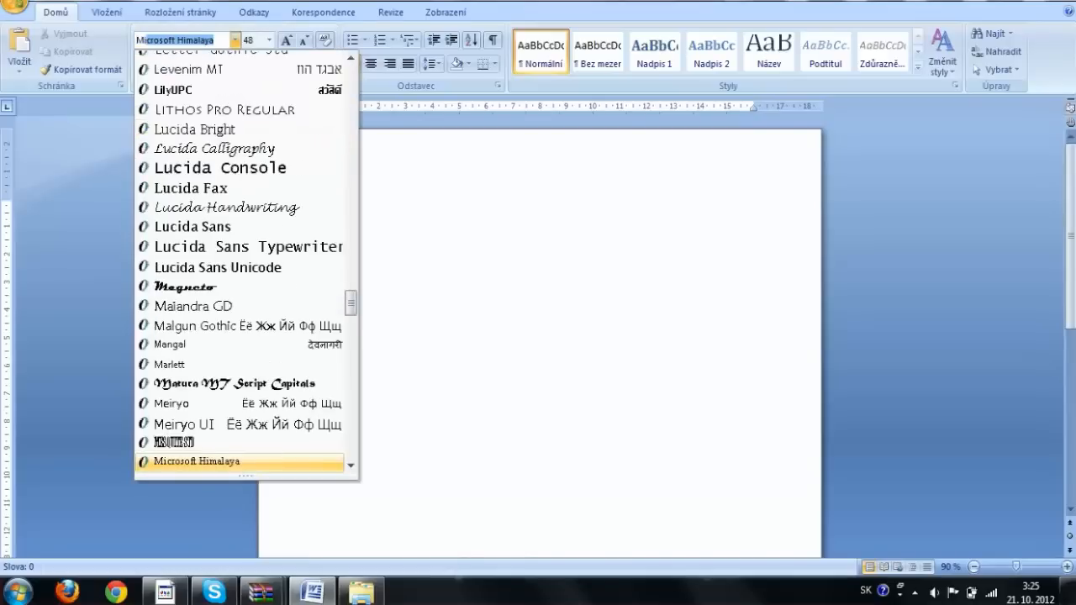
text(ineCrafter 2.0)
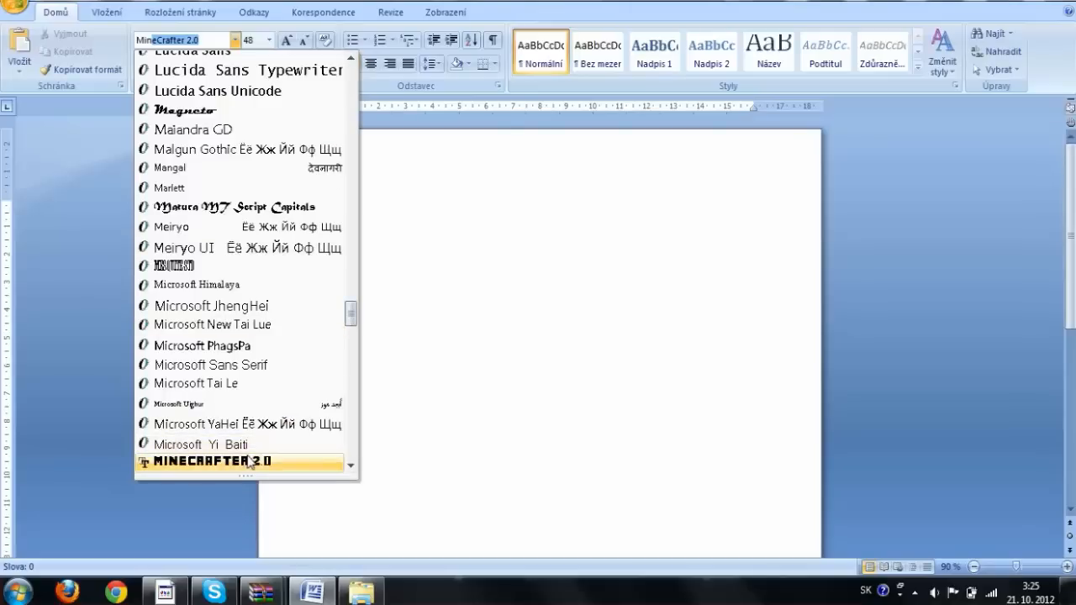
click(248, 460)
Test the MineCrafter 2.0 font by writing SHOFY, LIKE and SUB on separate lines, and clear the document
text(SH)
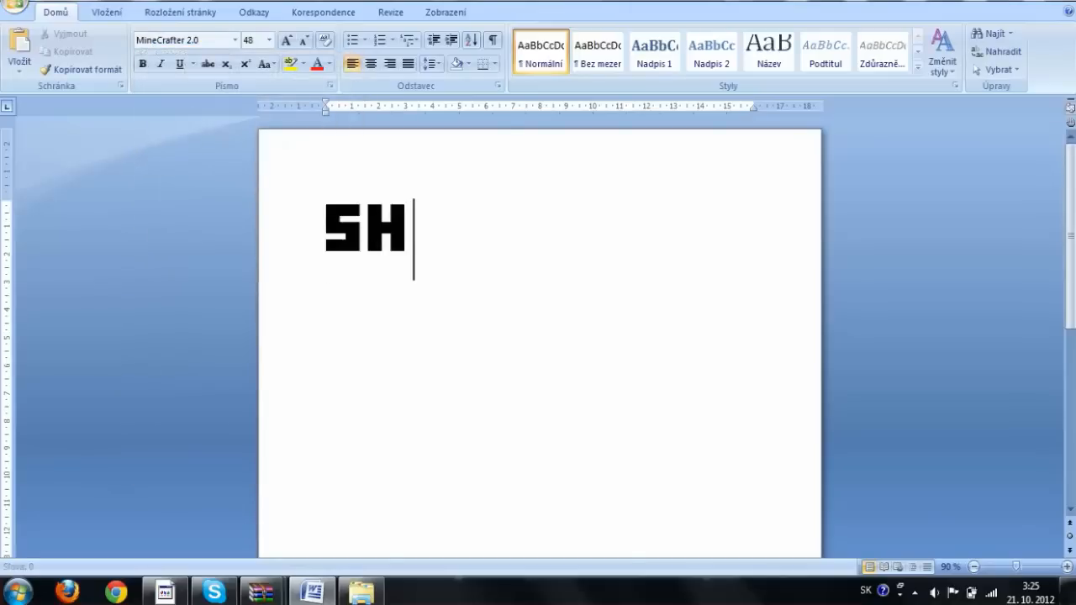
text(OFYLIKE)
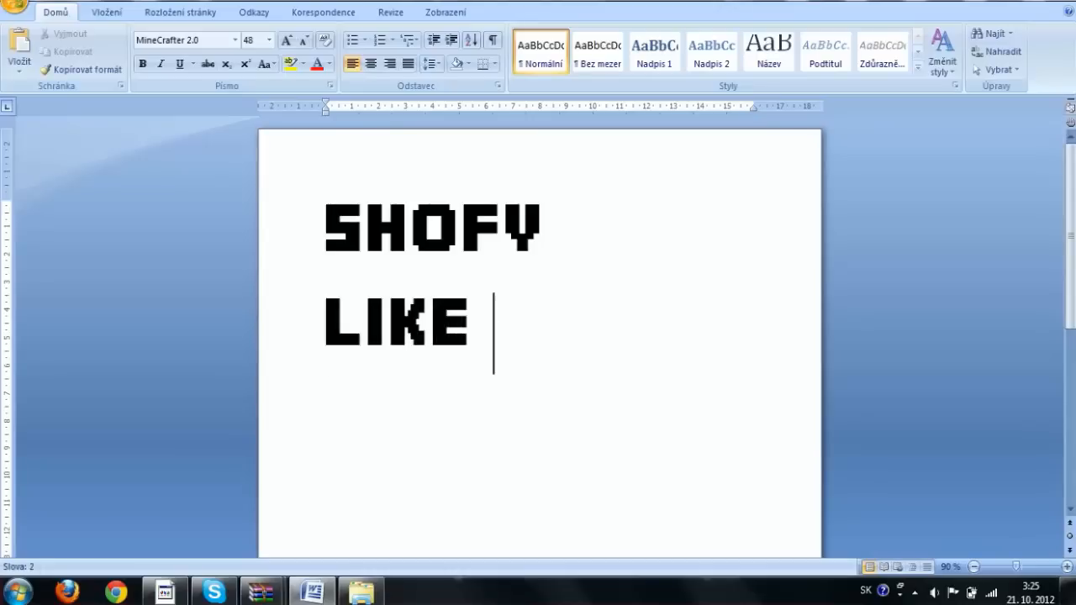
key(Return)
text(SUB)
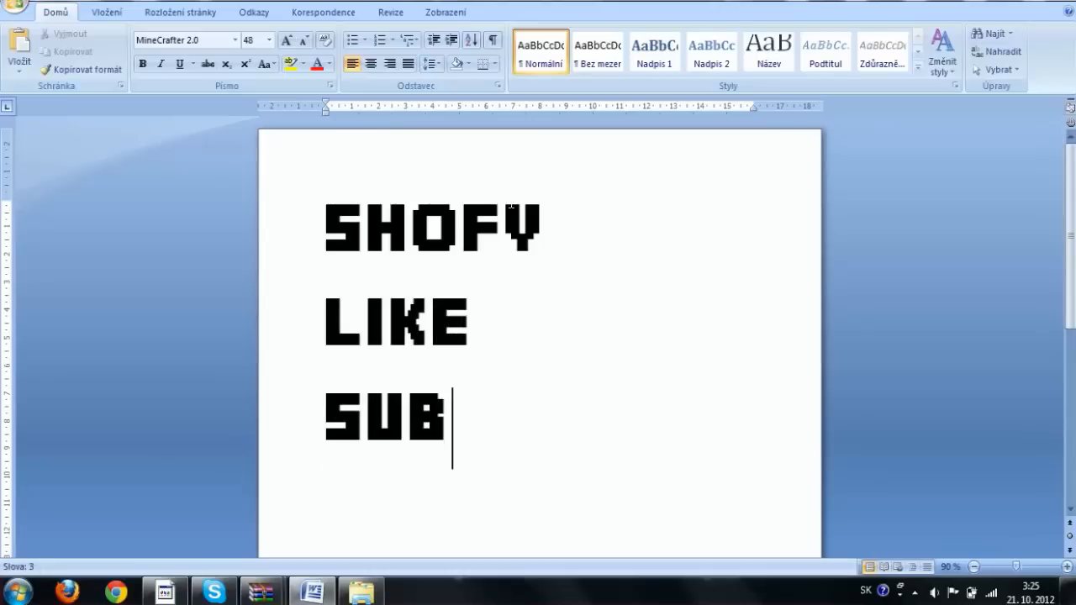
key(ctrl+a)
key(Delete)
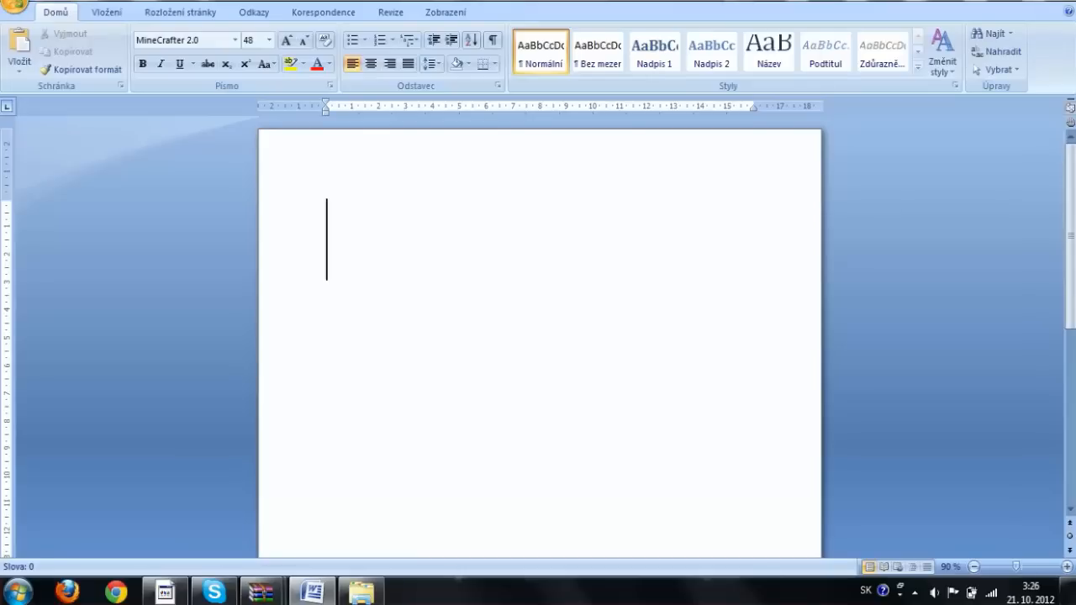
text(JN)
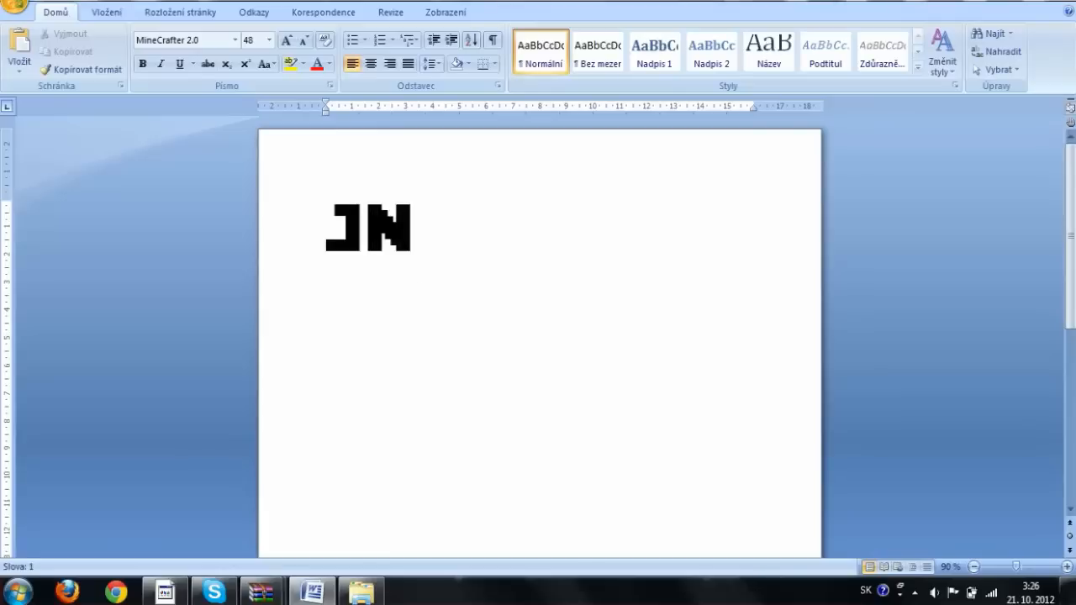
key(BackSpace)
key(BackSpace)
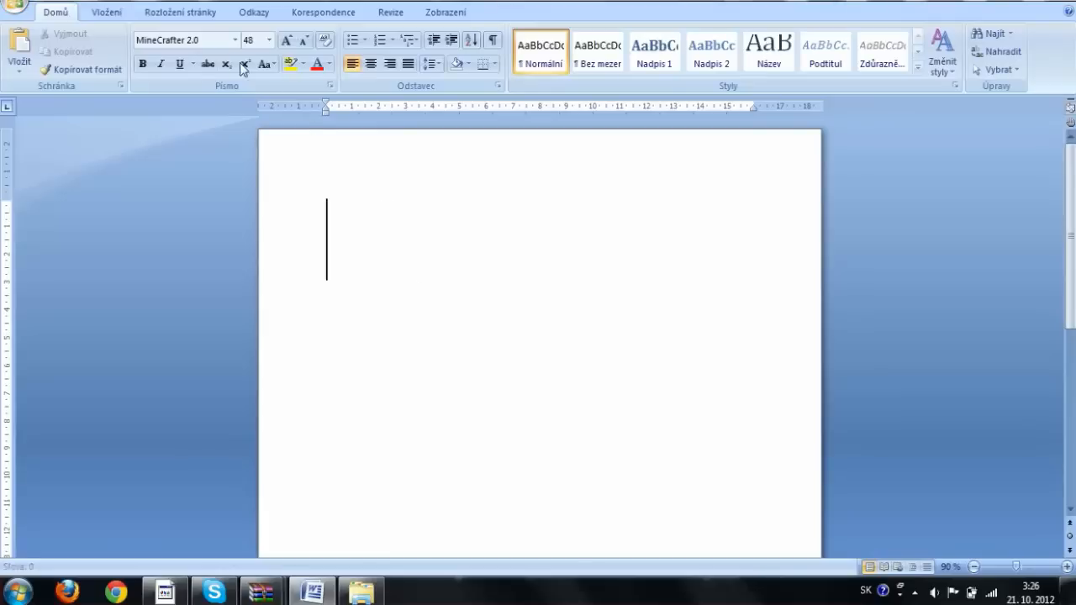
Browse the installed fonts and set the text font to Old English Text MT
click(238, 42)
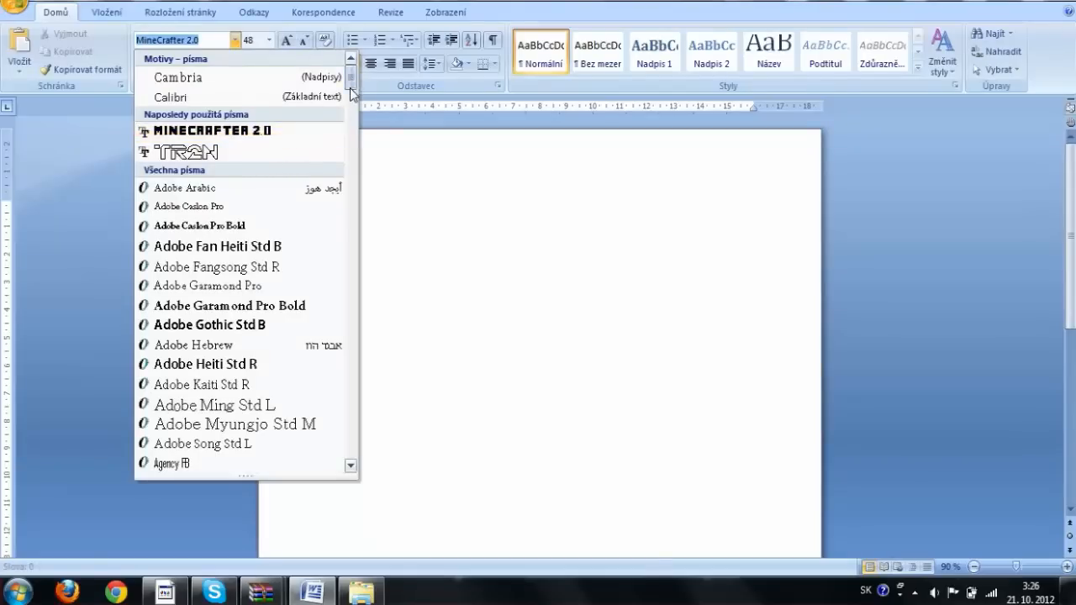
scroll(349, 88, down, 10)
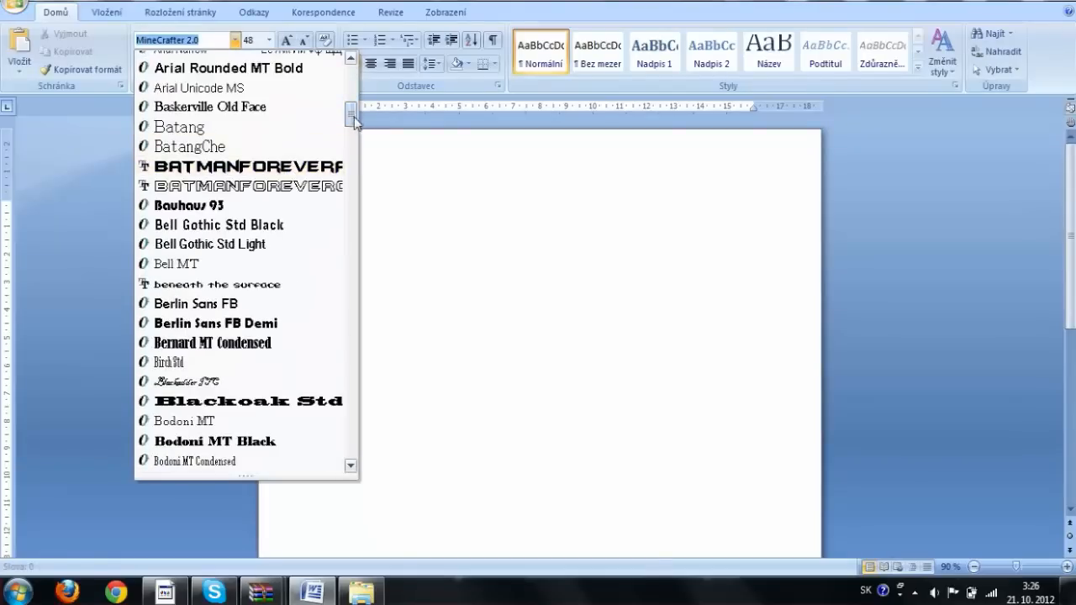
drag(353, 112, 351, 450)
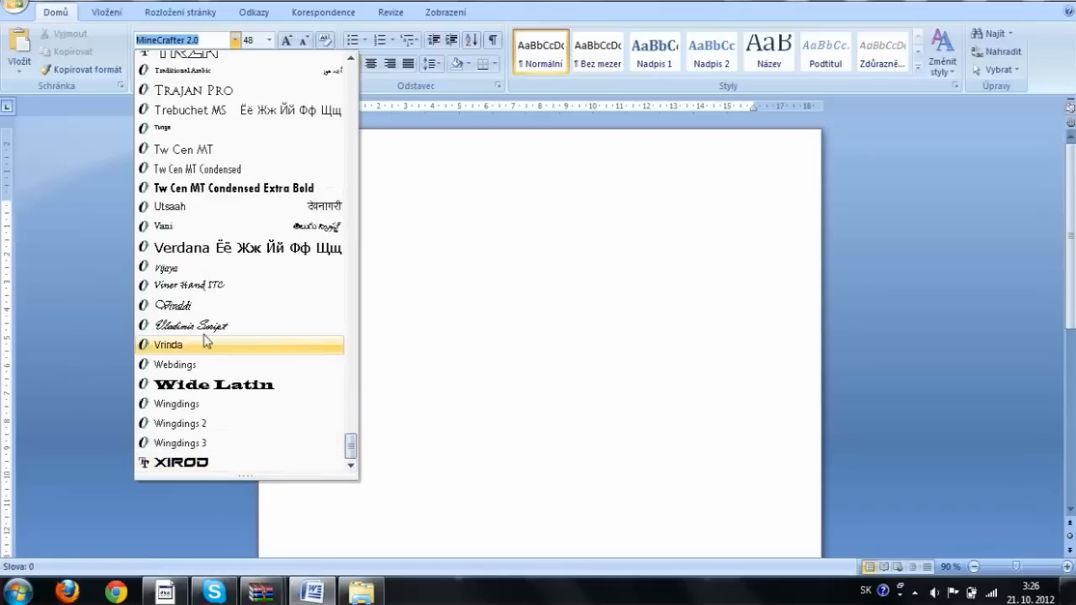
scroll(209, 252, up, 2)
scroll(209, 257, up, 2)
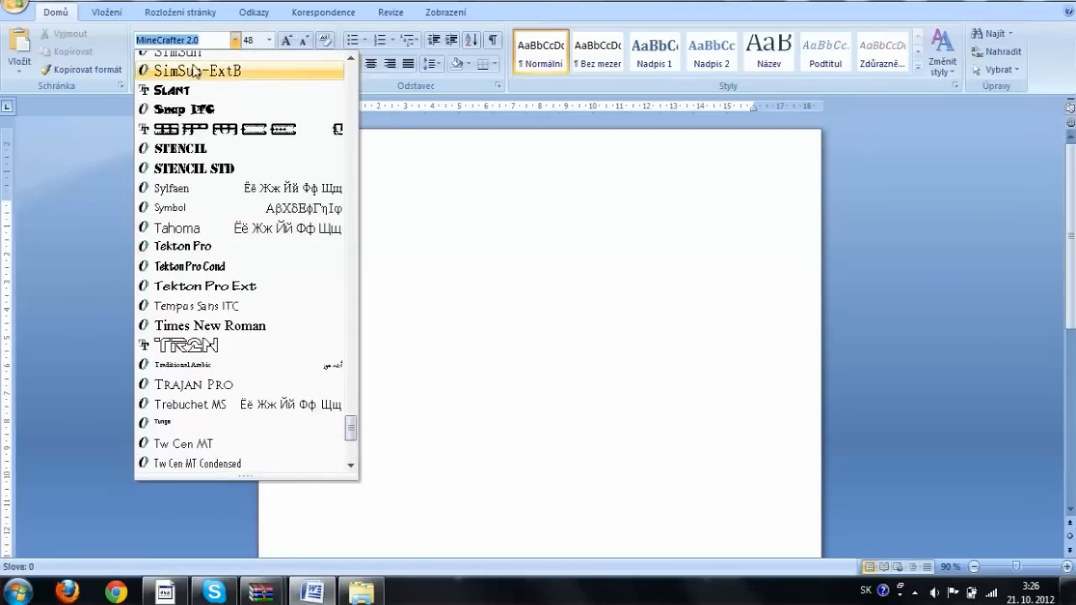
scroll(202, 131, up, 3)
scroll(228, 185, up, 8)
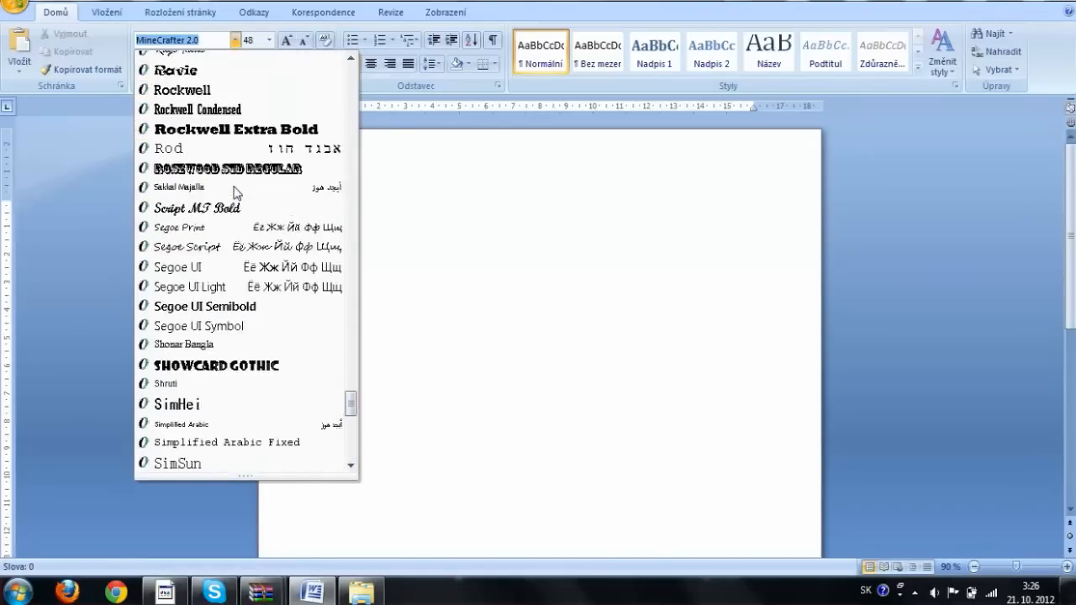
scroll(238, 198, up, 8)
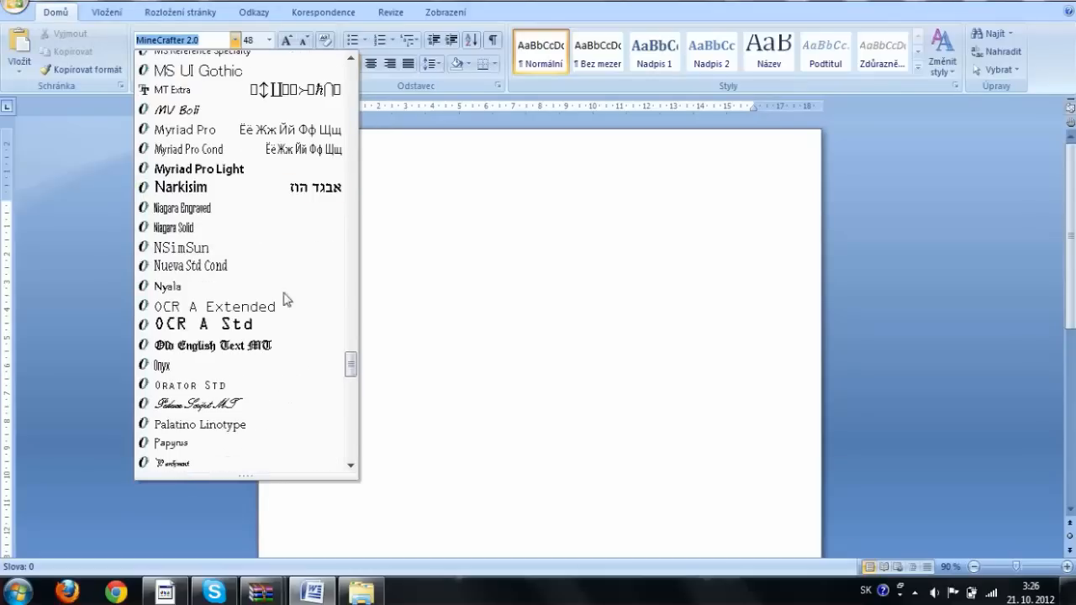
click(250, 345)
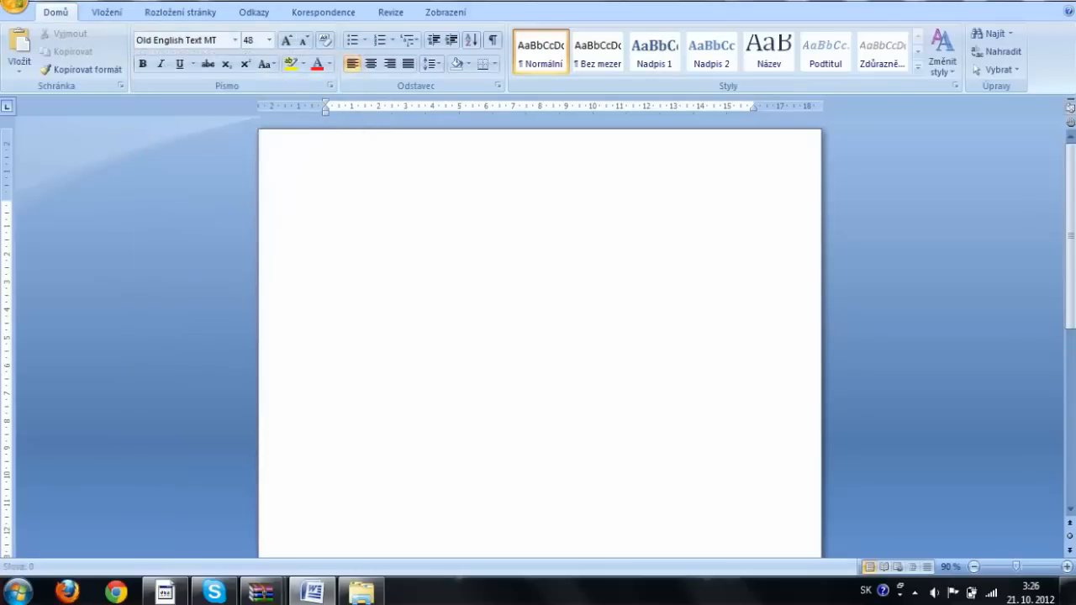
Try the letter L in the Old English Text MT font and delete it
text(L)
click(241, 232)
key(BackSpace)
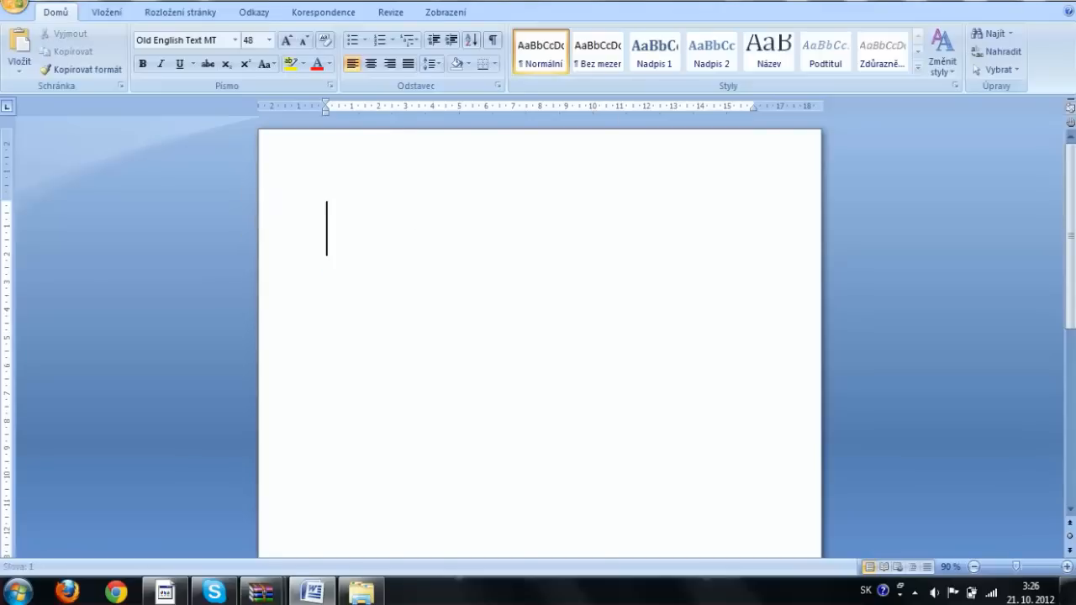